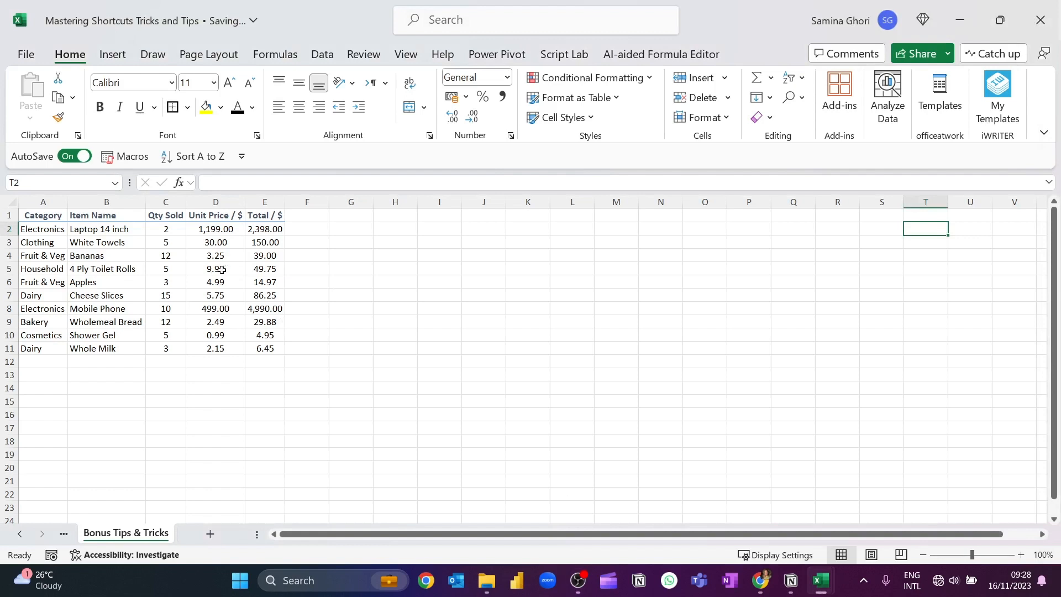
Freeze the top row of the worksheet so the column headers stay in view while scrolling through the sales data
scroll(236, 292, down, 1)
scroll(235, 293, down, 2)
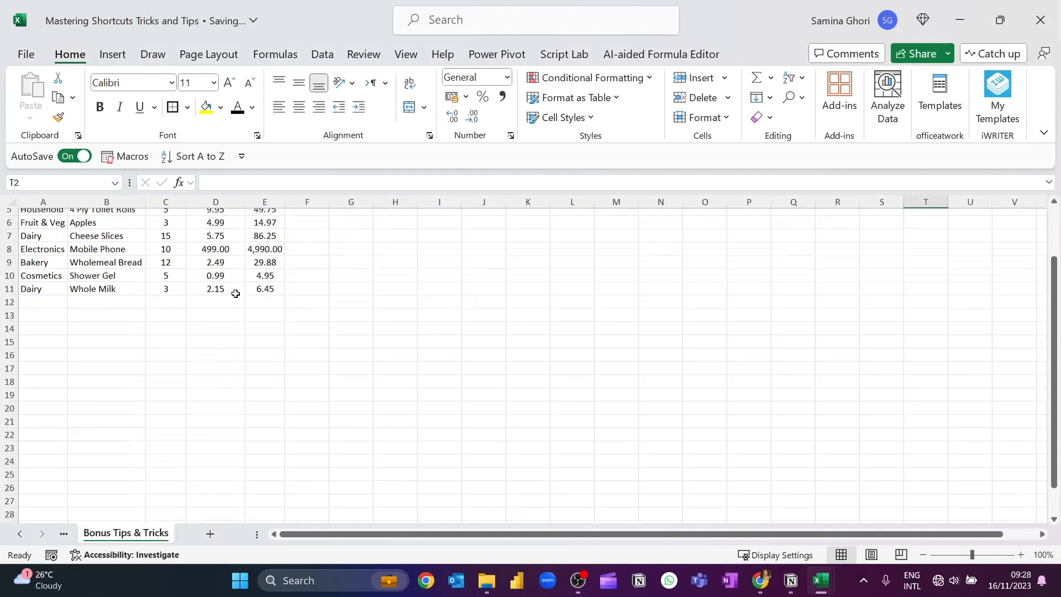
scroll(285, 303, up, 3)
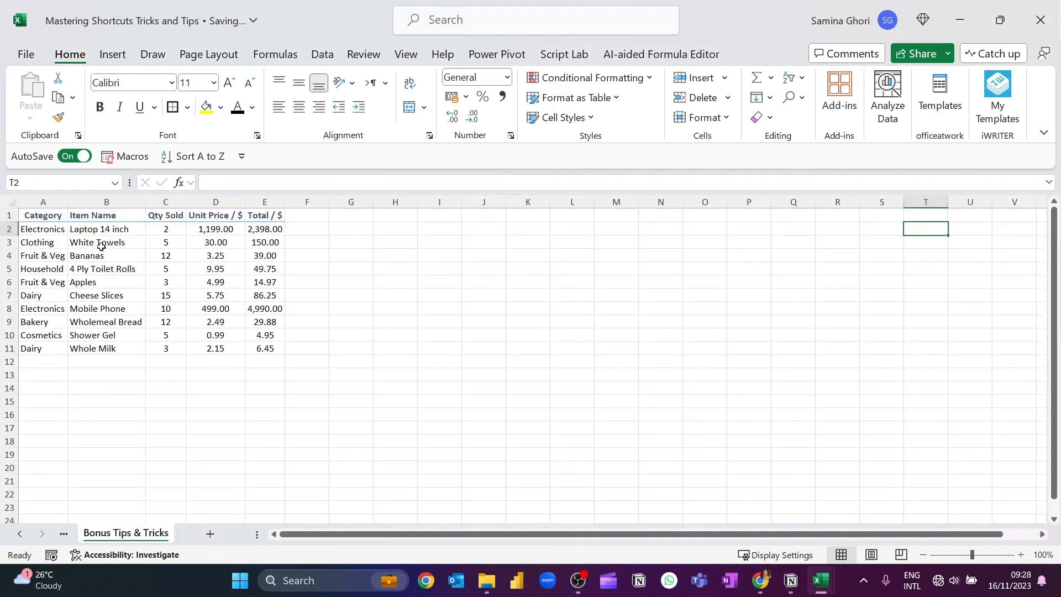
click(224, 260)
drag(225, 262, 221, 267)
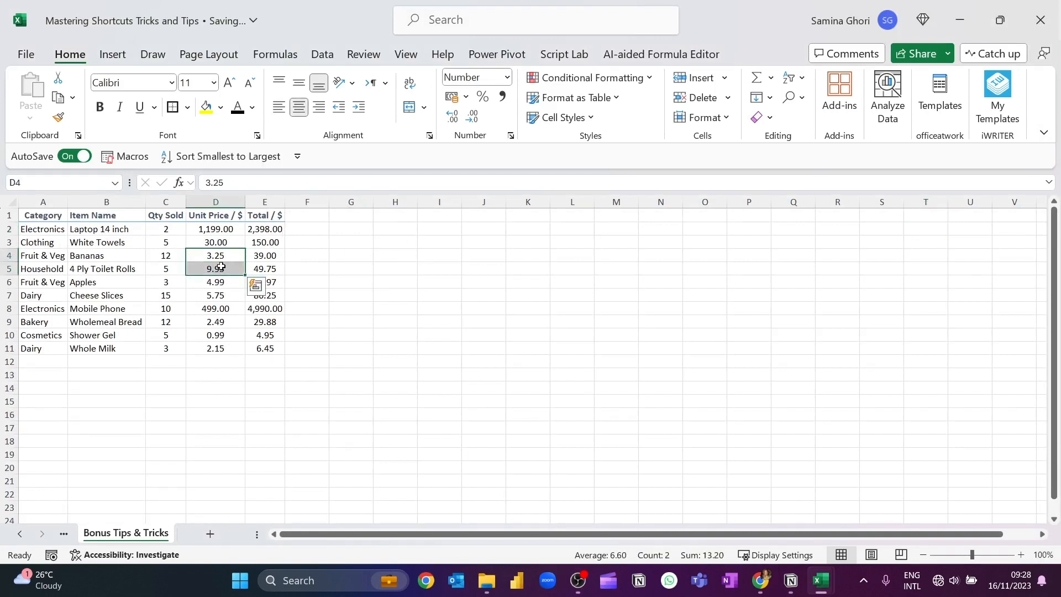
click(220, 267)
key(alt)
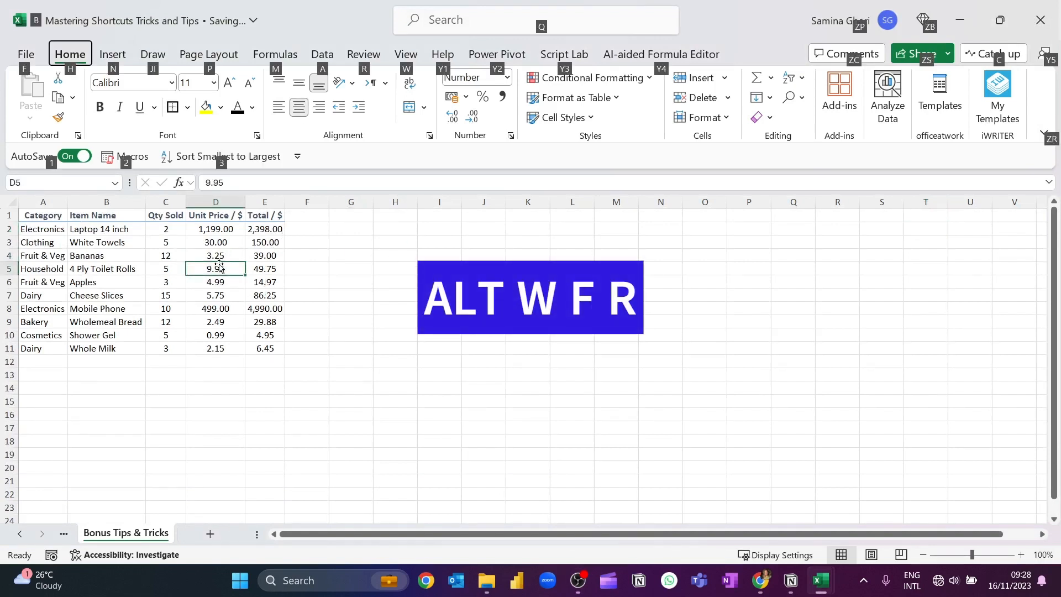
key(w)
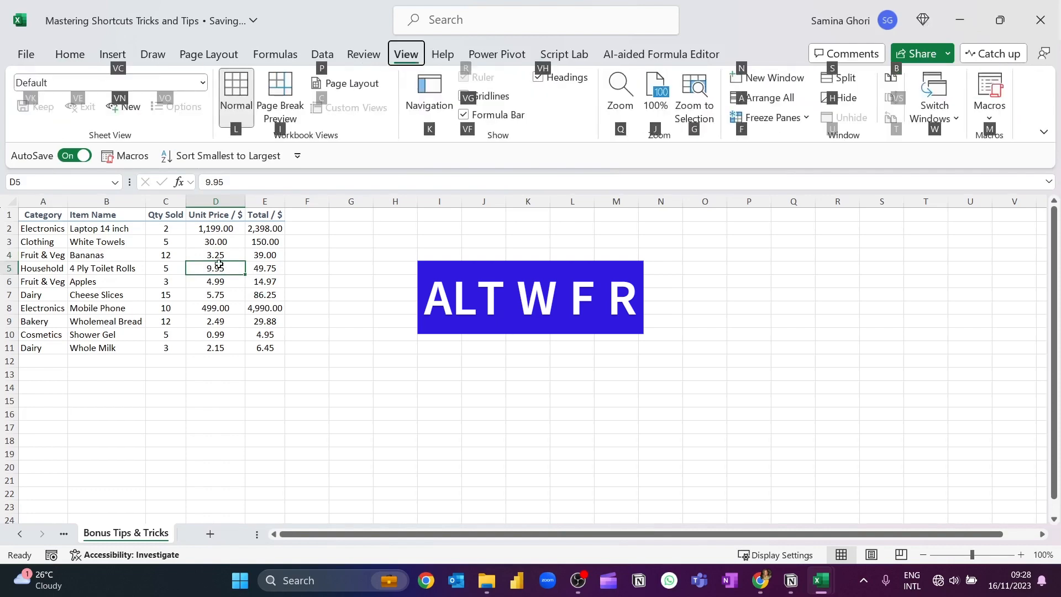
key(f)
key(r)
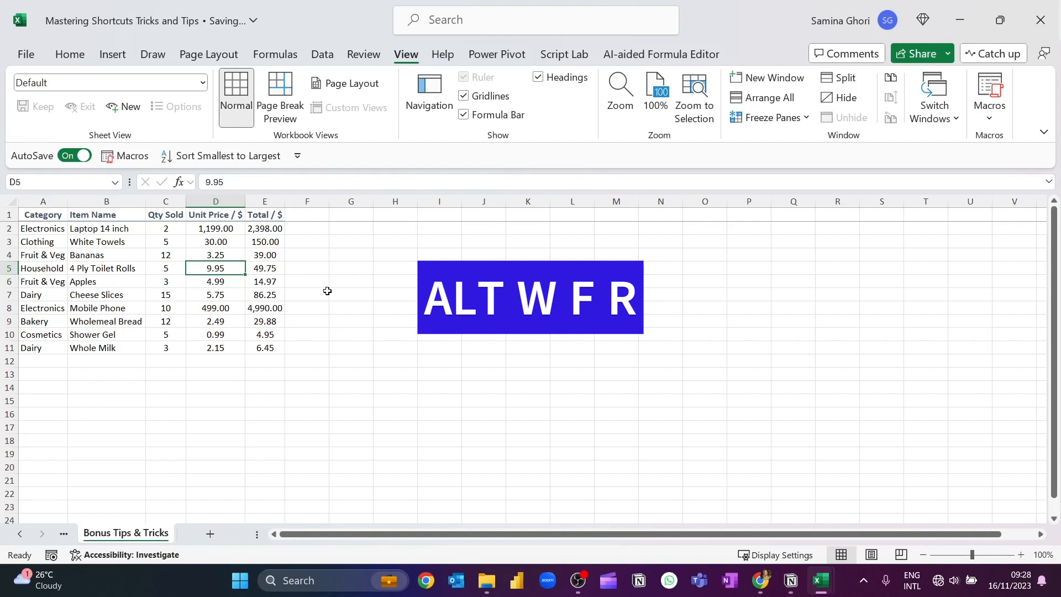
scroll(327, 291, down, 2)
scroll(329, 293, up, 2)
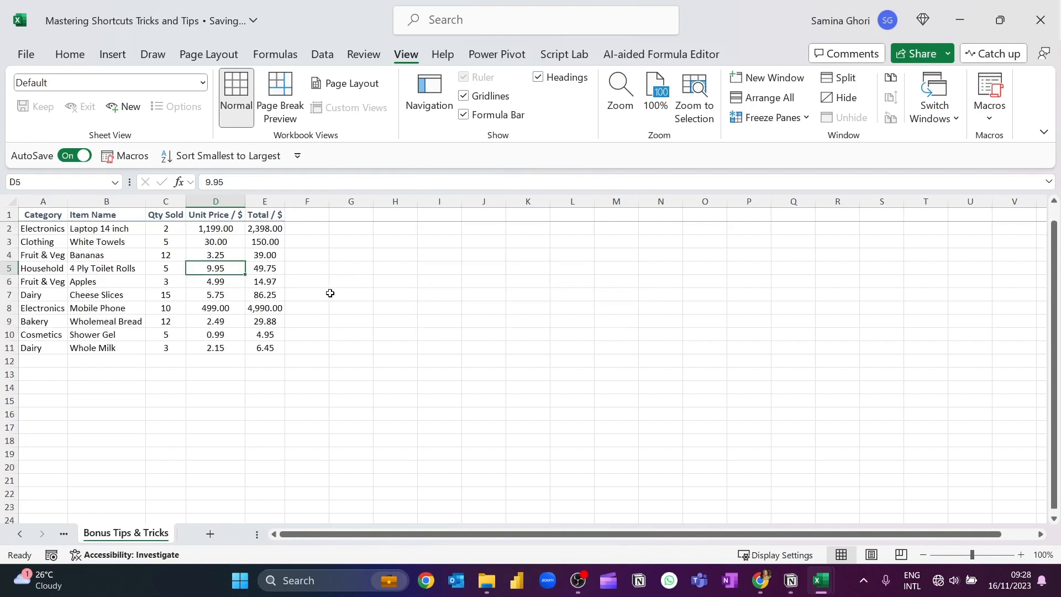
scroll(241, 237, down, 5)
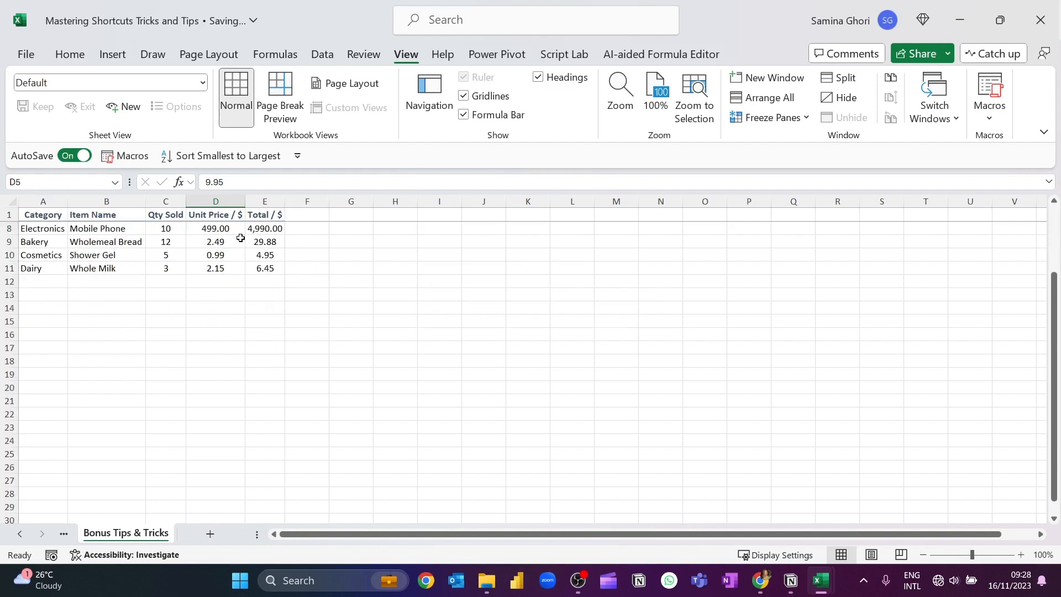
scroll(341, 284, up, 5)
click(414, 319)
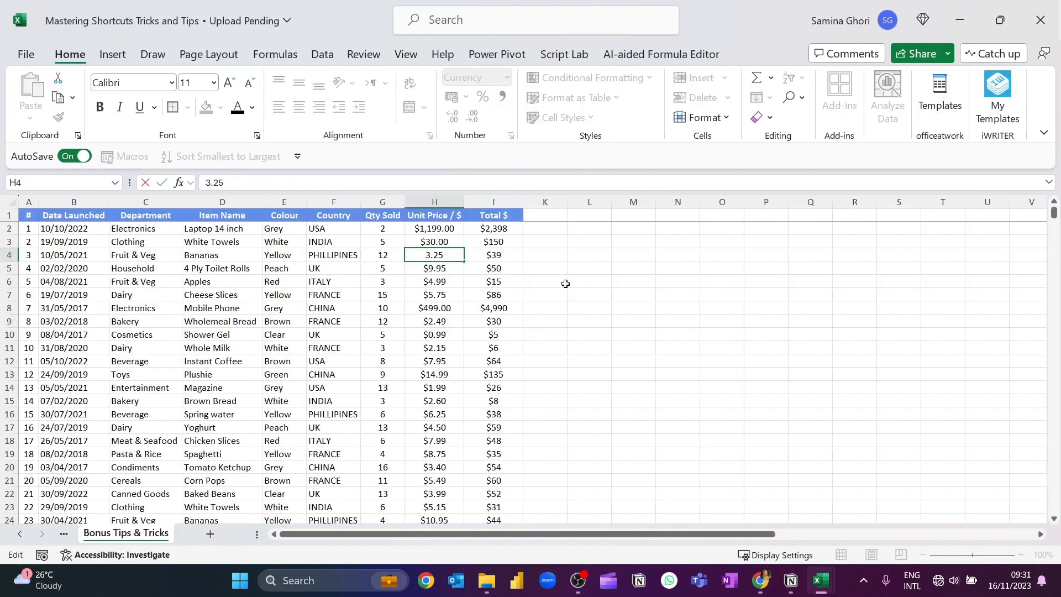
Fill cell F4 in the Country column with yellow
click(566, 283)
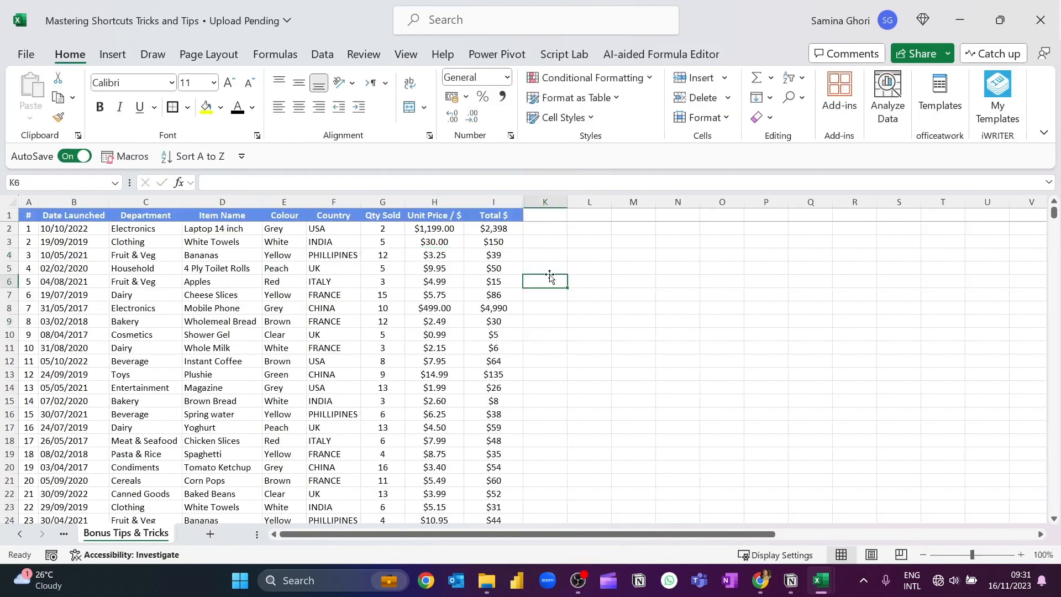
click(448, 255)
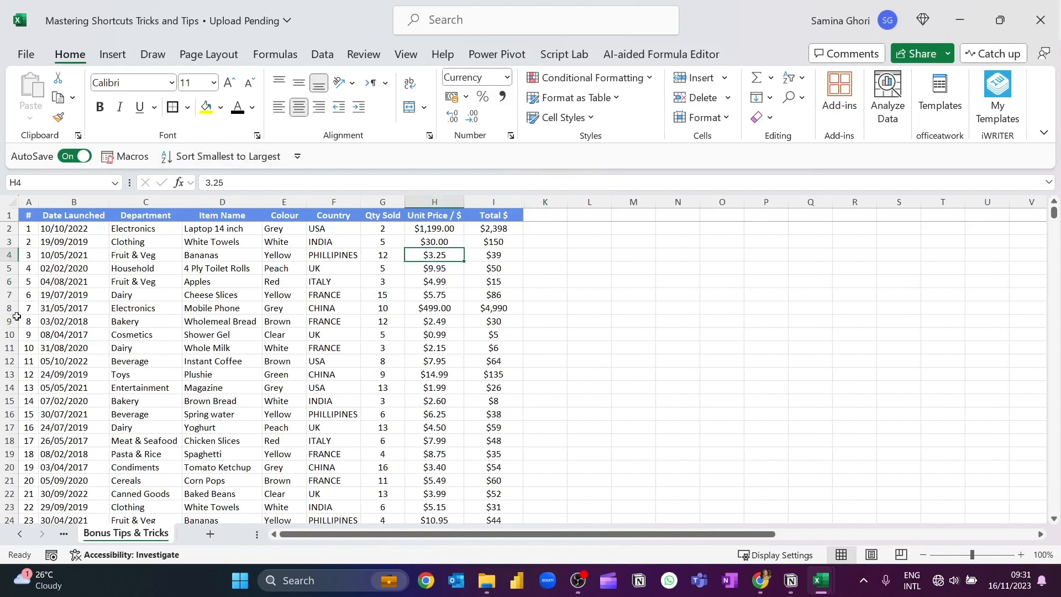
click(343, 252)
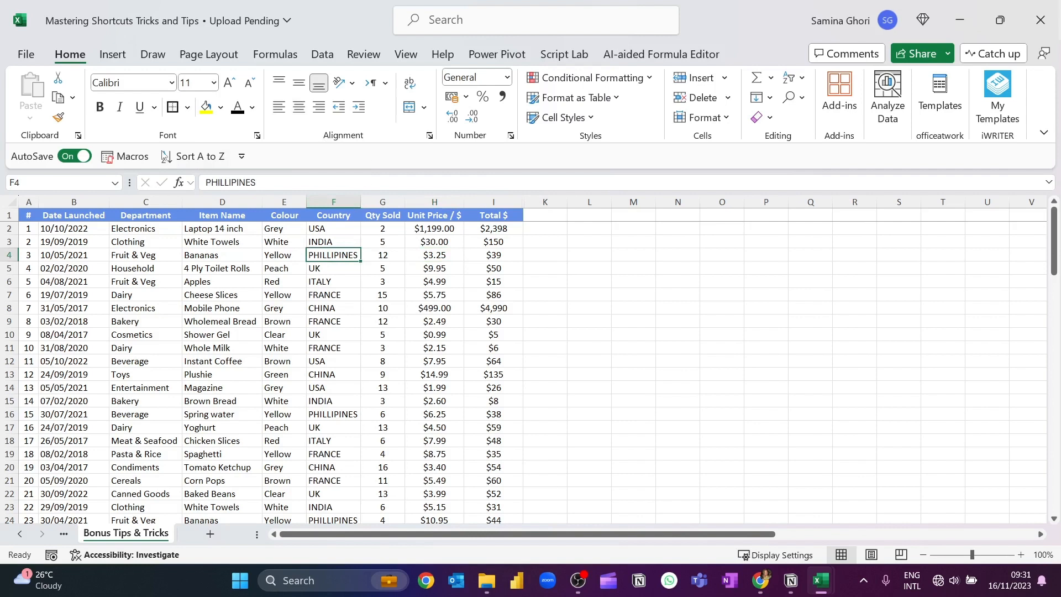
click(205, 106)
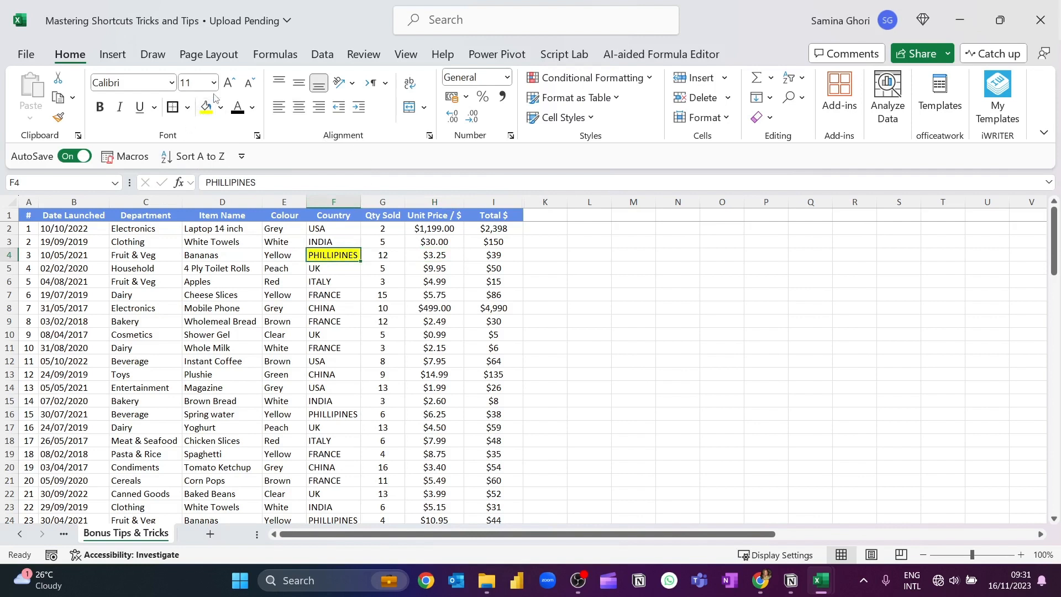
Repeat the yellow fill on cell F9 in the Country column
key(Down)
key(Down)
key(Down)
key(Down)
key(Down)
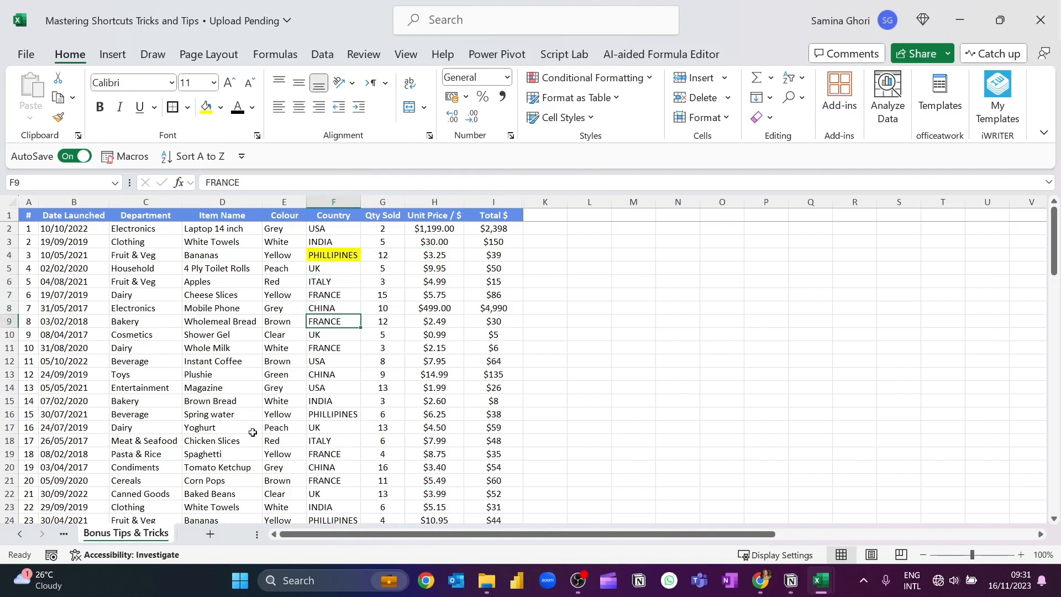
key(F4)
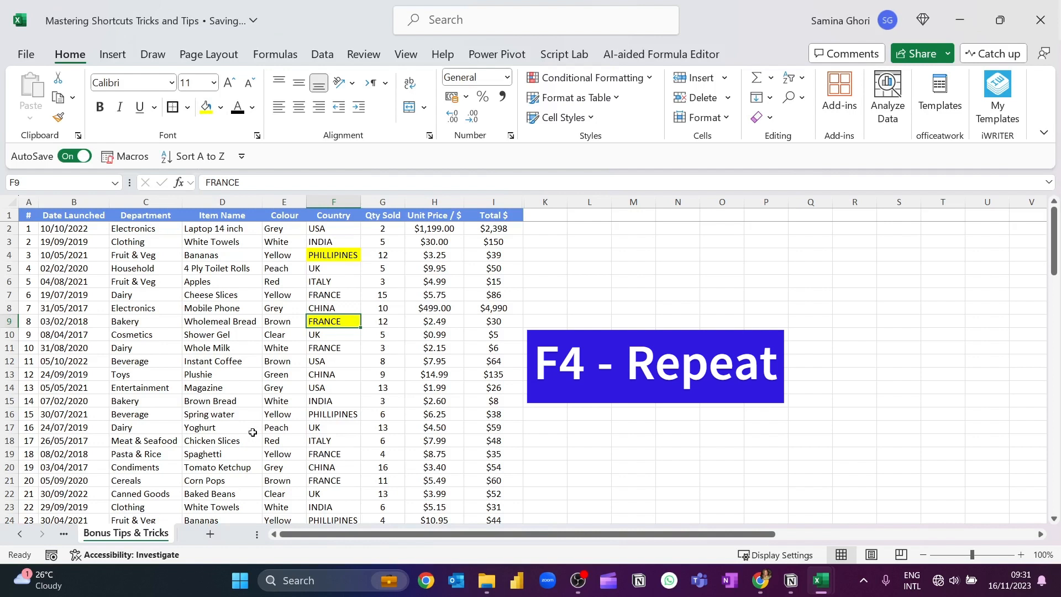
Set the font colour of cell F12 in the Country column to the standard red
key(Down)
key(Down)
key(Down)
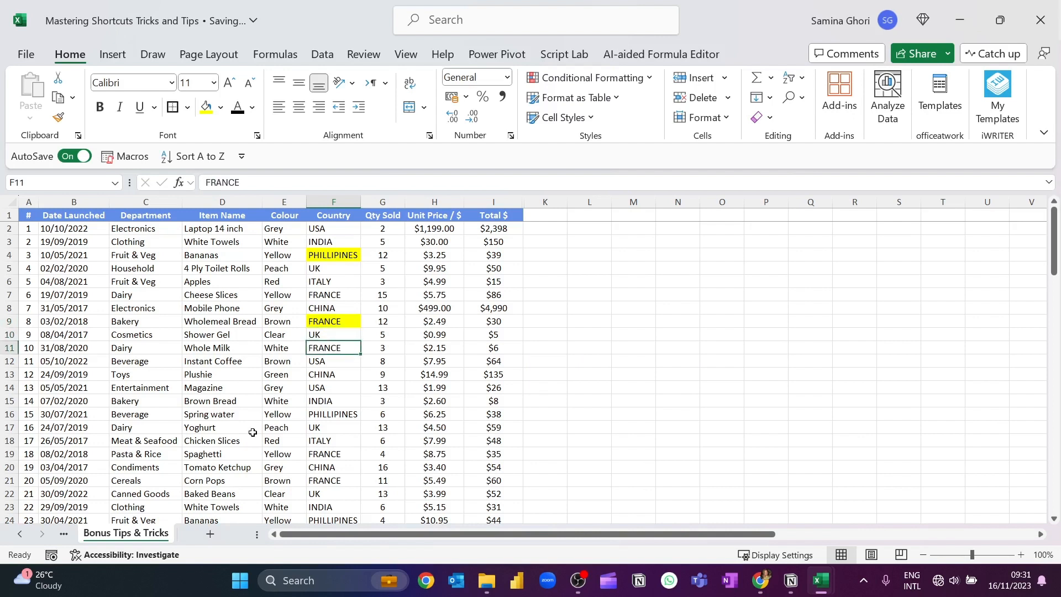
click(252, 108)
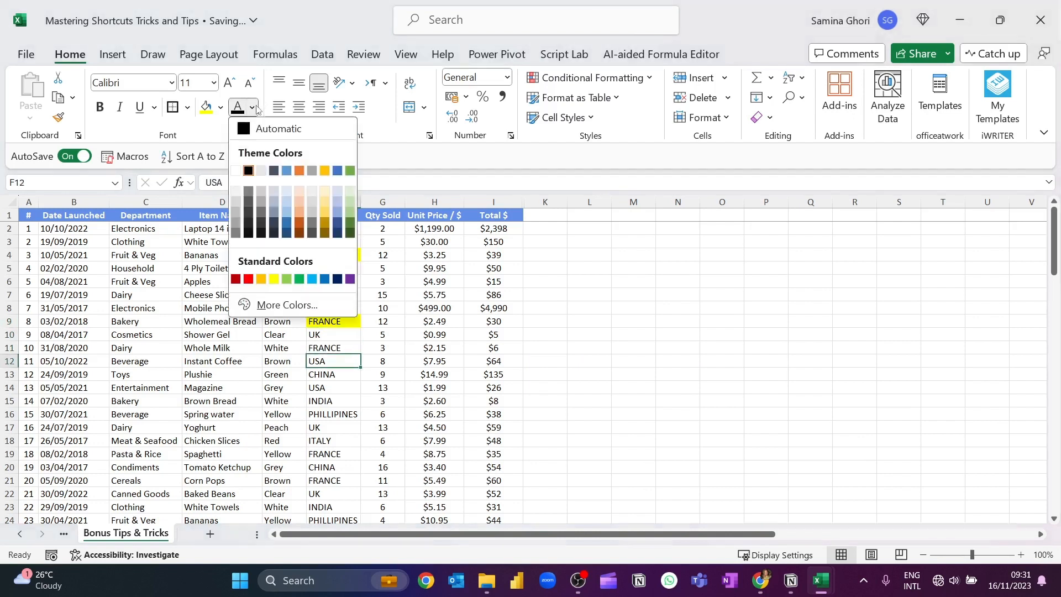
click(248, 279)
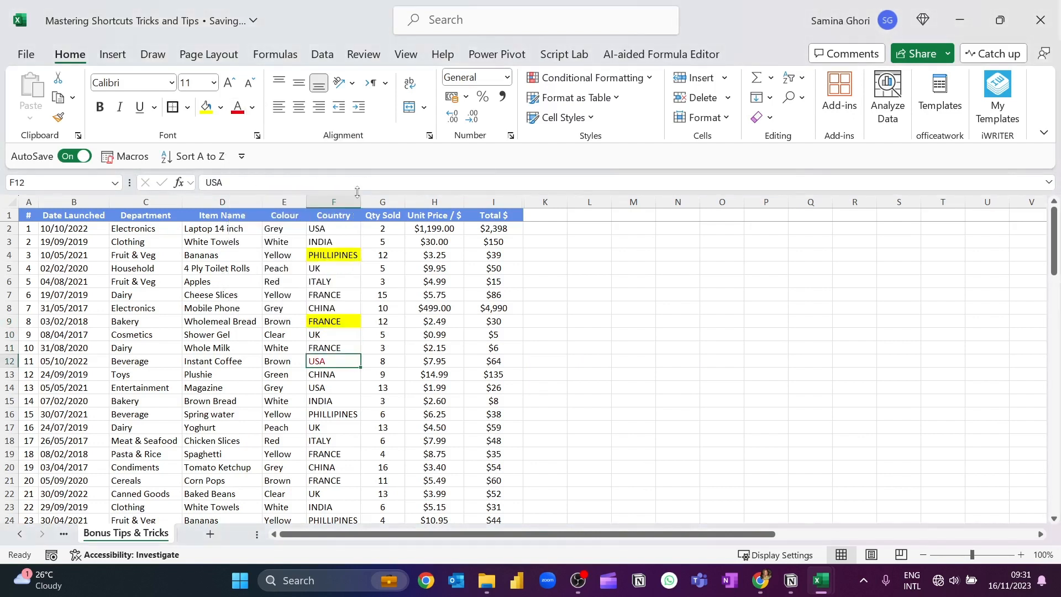
Repeat the red font colour on cell F15 in the Country column
key(Down)
key(Down)
key(Down)
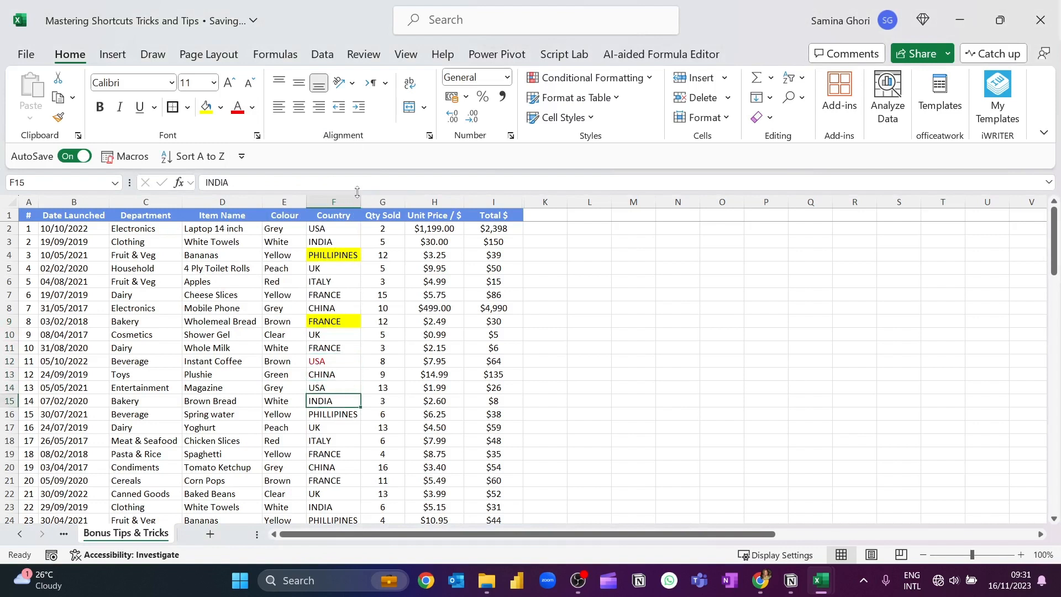
key(F4)
click(627, 322)
double_click(678, 295)
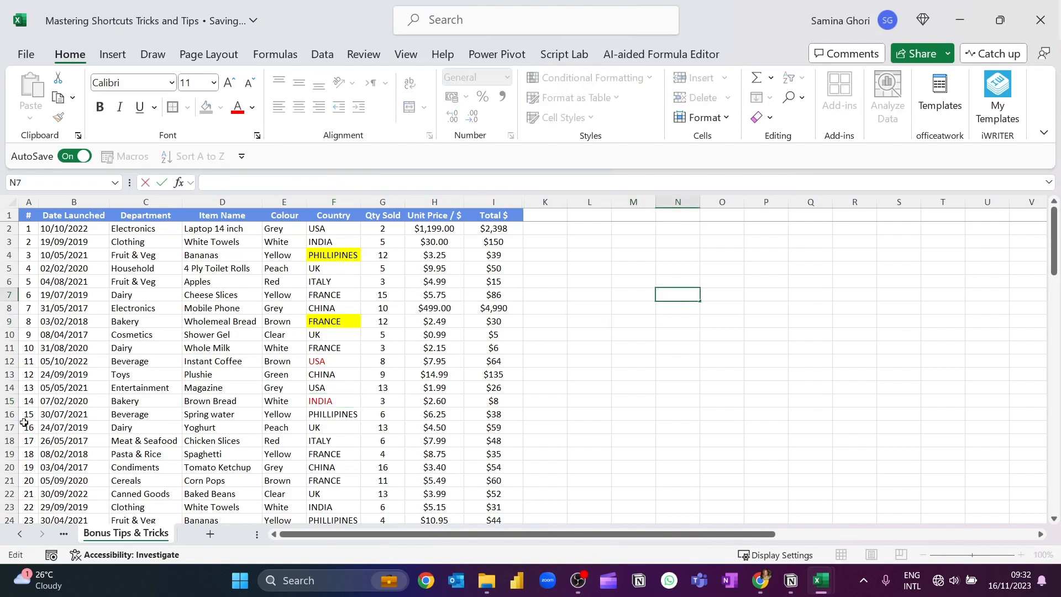
Filter the Department column to Bakery using the value of cell C9
click(131, 265)
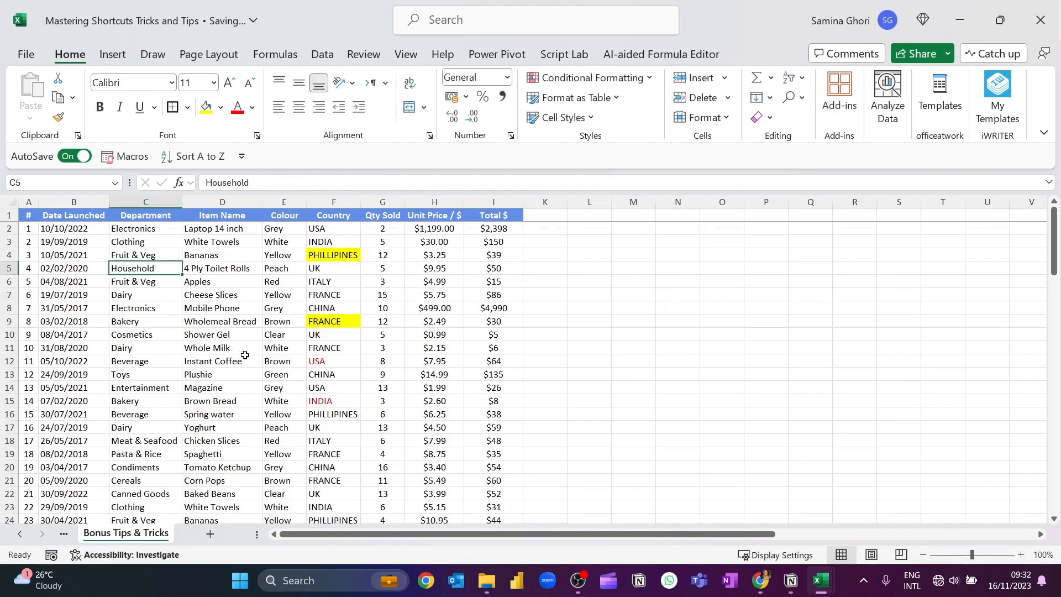
scroll(210, 332, down, 4)
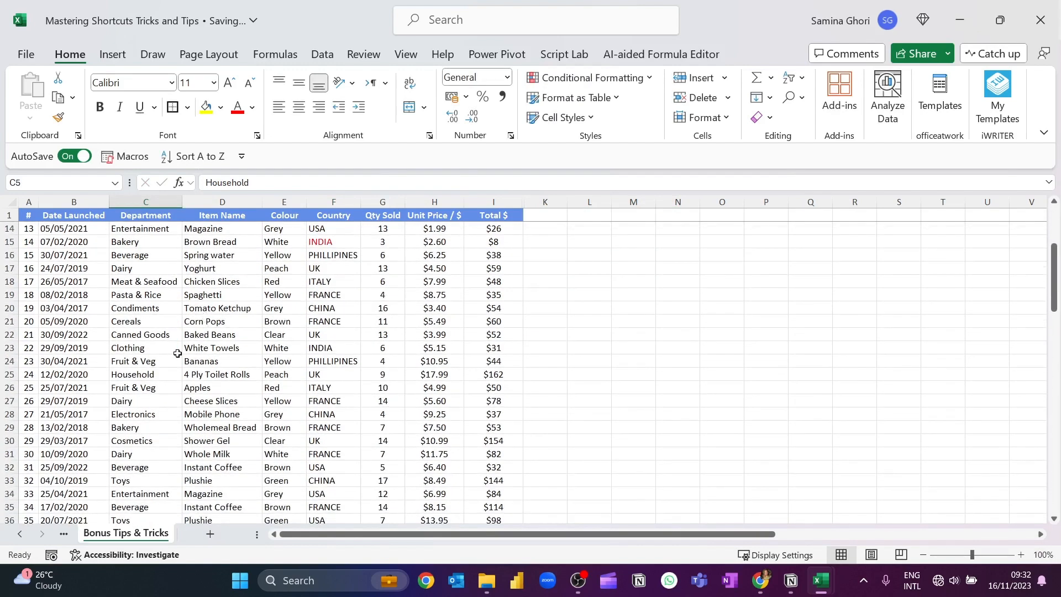
scroll(176, 345, down, 1)
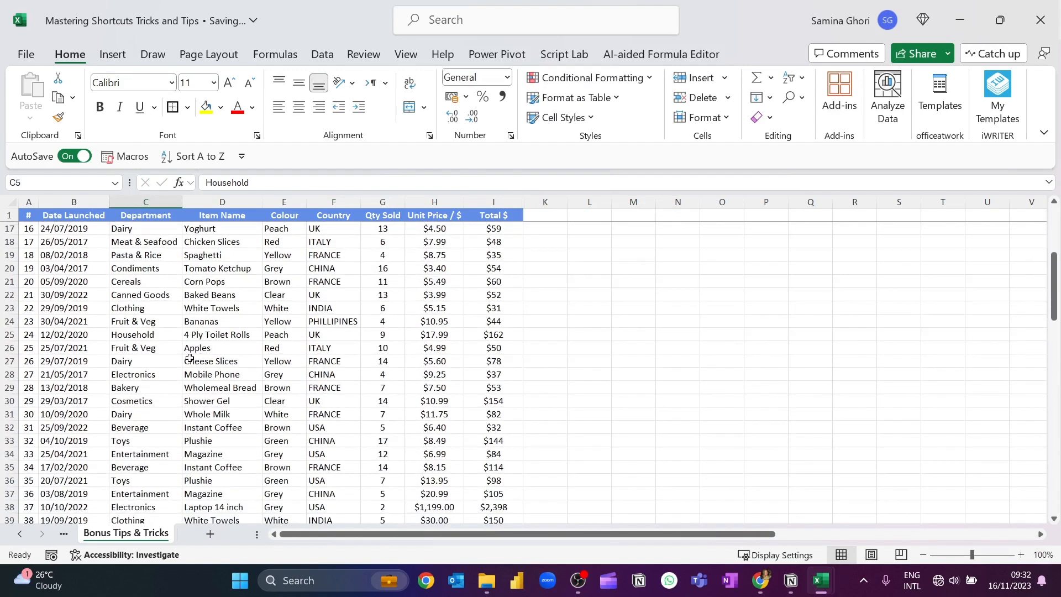
scroll(216, 359, up, 5)
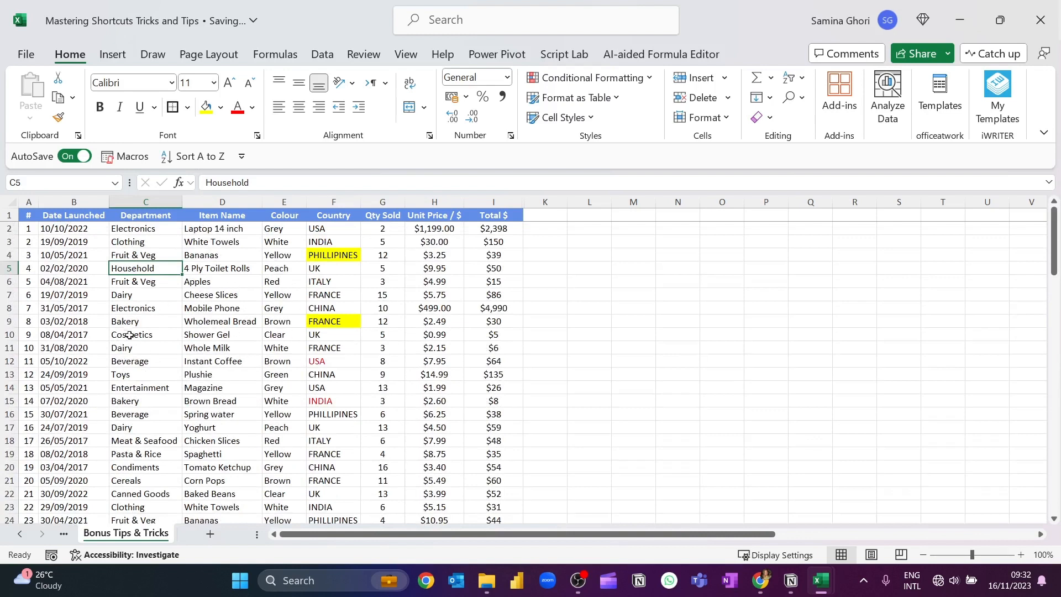
click(158, 323)
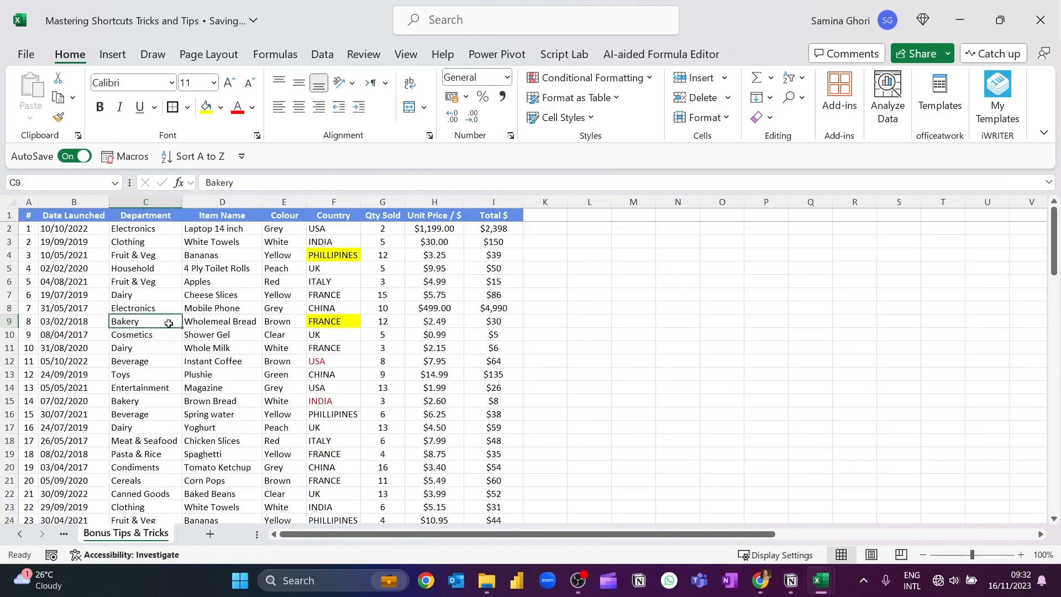
right_click(153, 323)
mouse_move(272, 300)
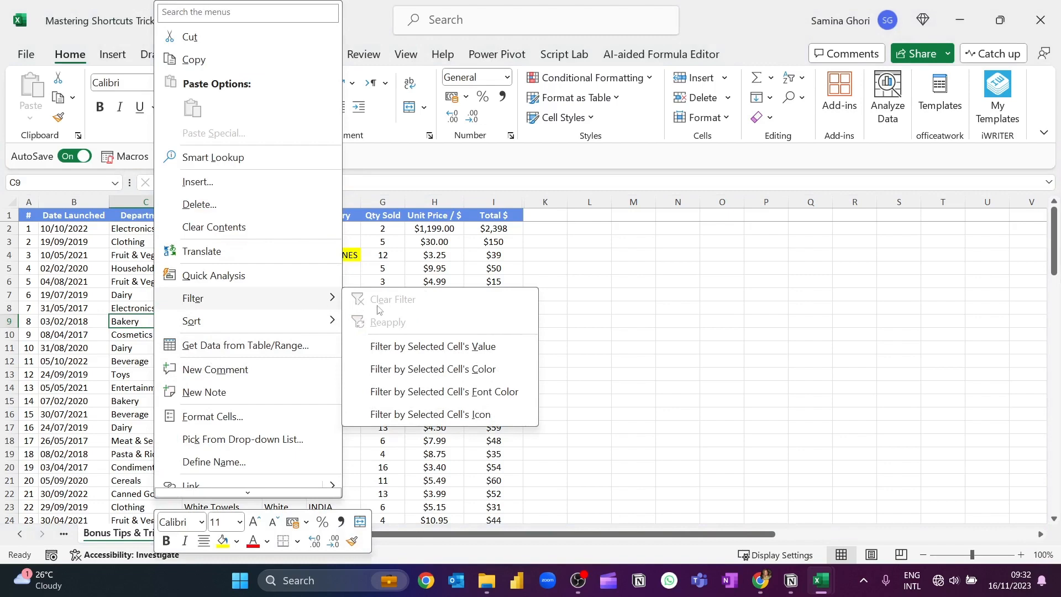
click(478, 353)
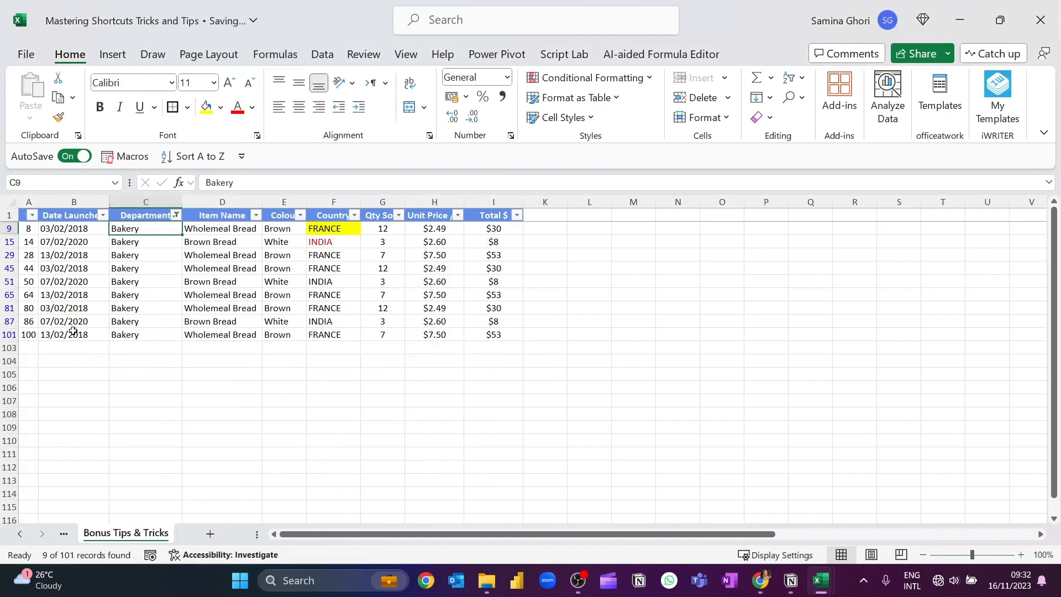
click(232, 321)
drag(127, 229, 156, 312)
click(156, 309)
click(612, 270)
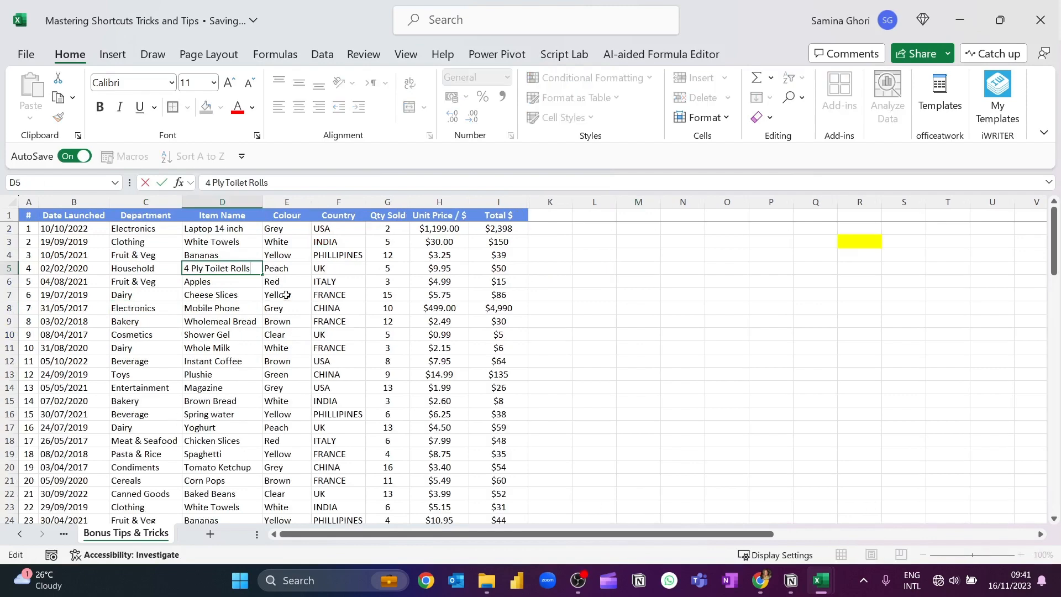
Insert a hyperlink on cell D5 that leads to cell R3 in this document, and follow the link
click(232, 297)
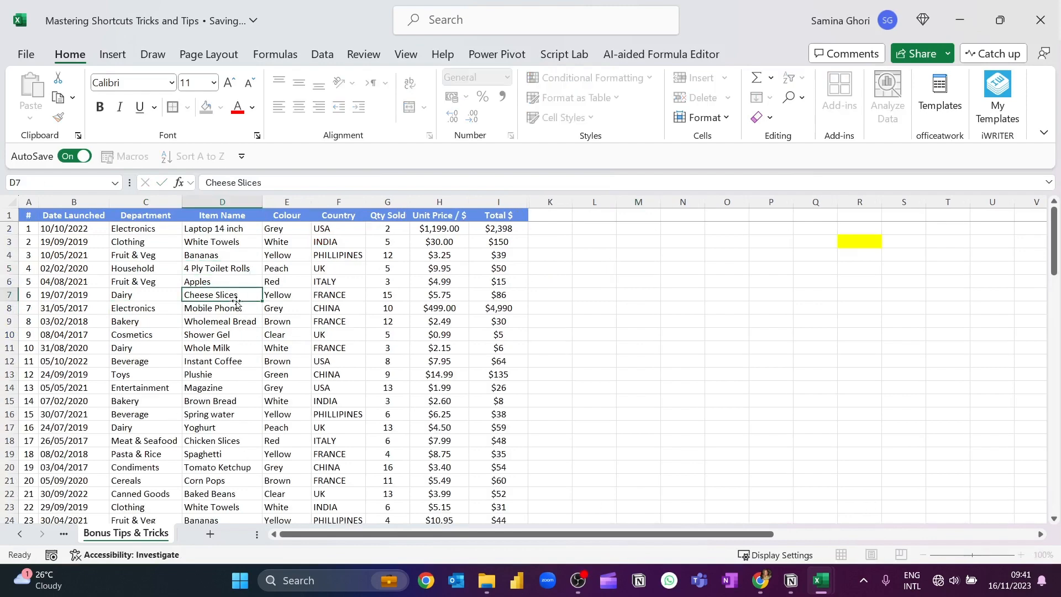
click(228, 271)
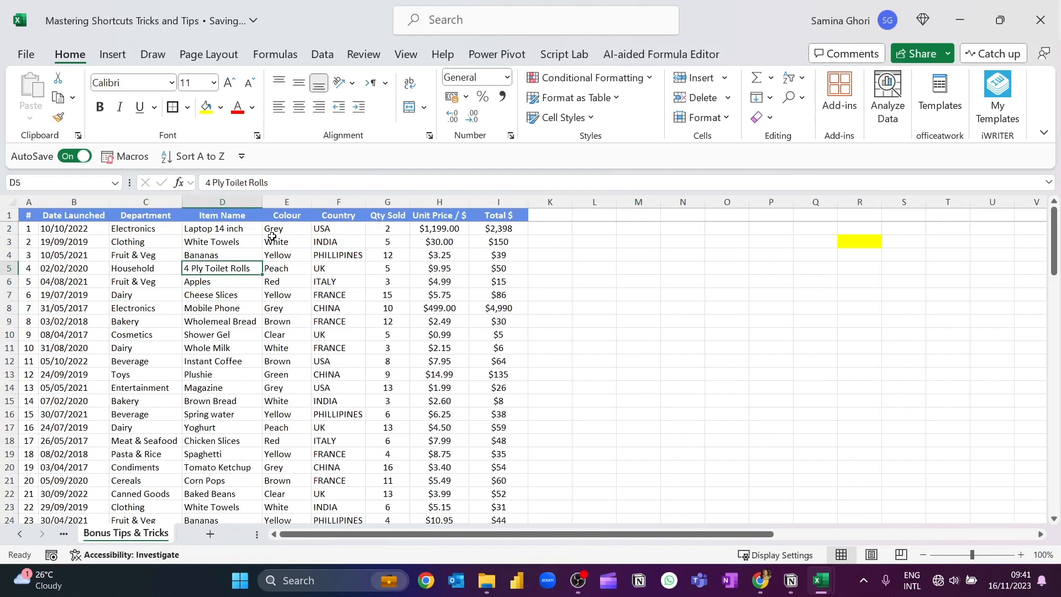
key(ctrl+k)
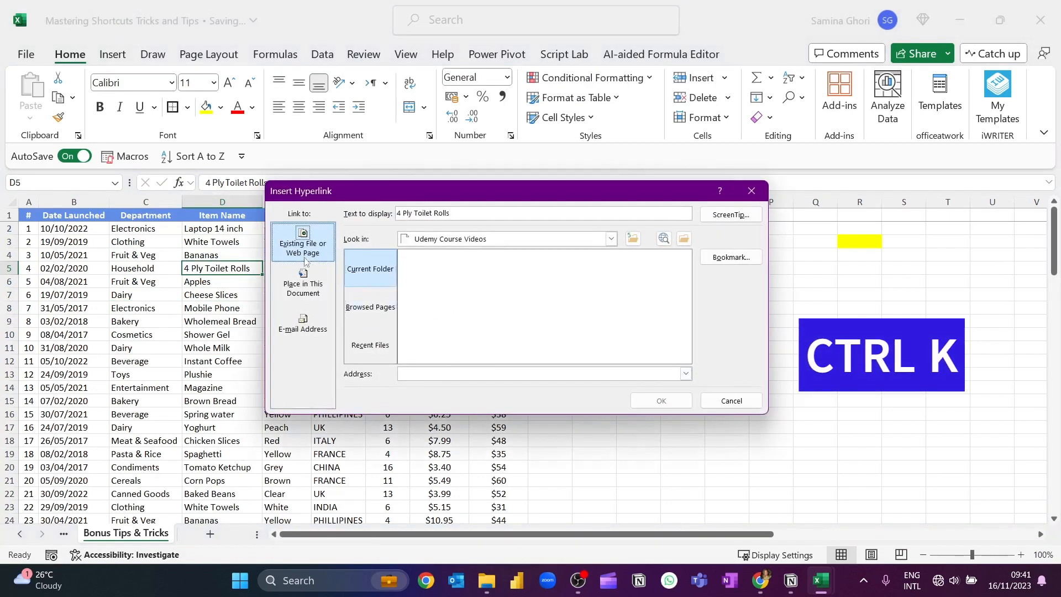
click(371, 307)
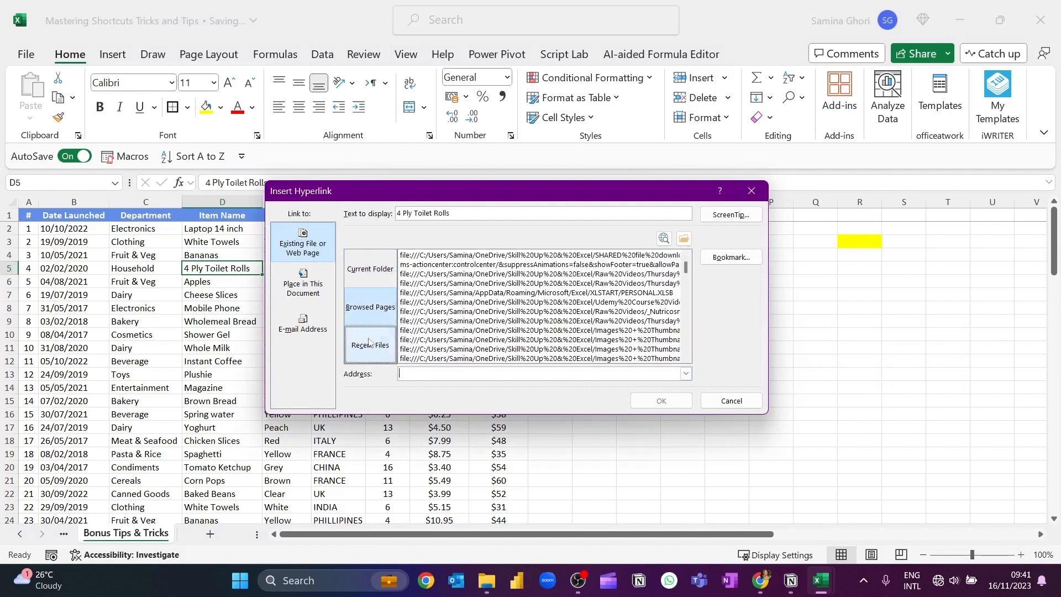
click(370, 343)
click(315, 286)
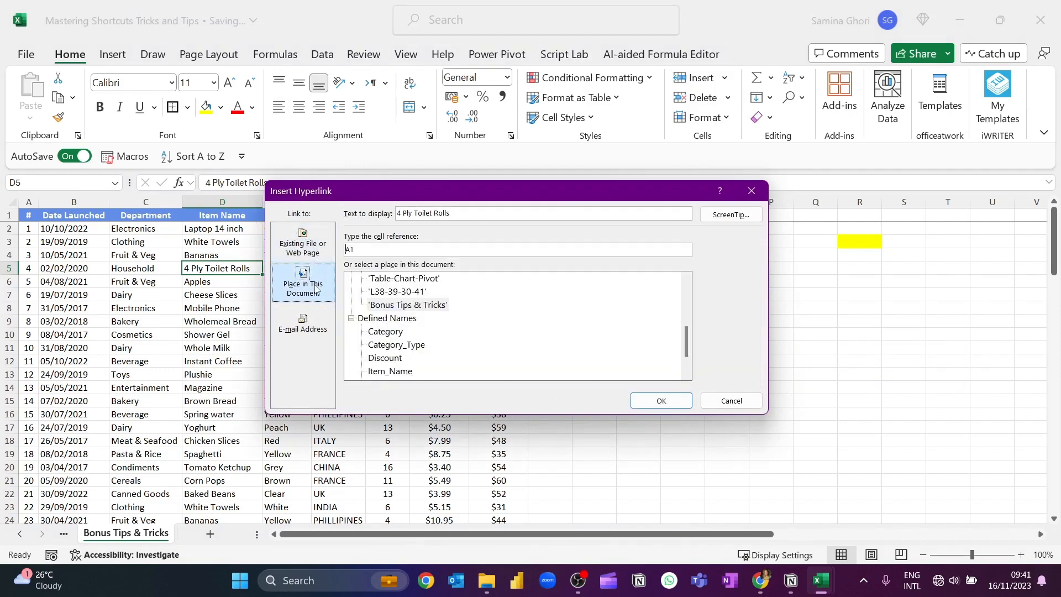
click(322, 330)
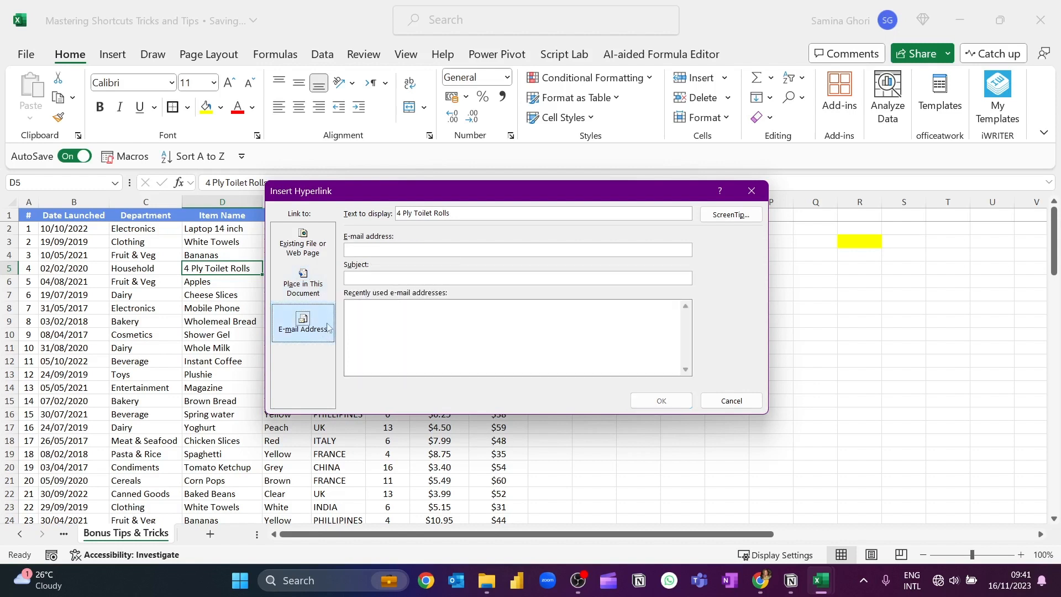
click(320, 288)
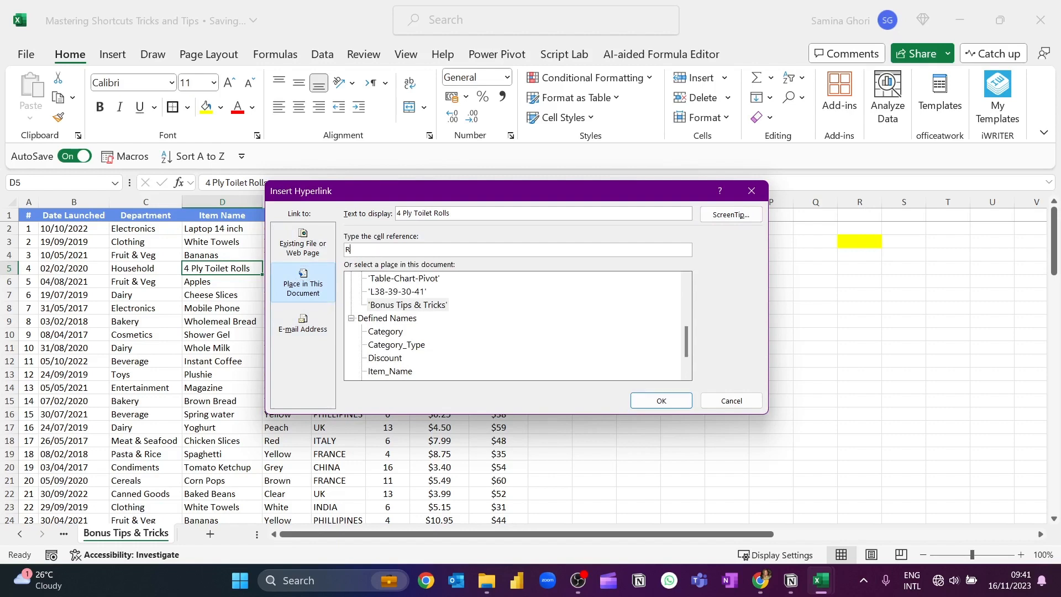
click(669, 400)
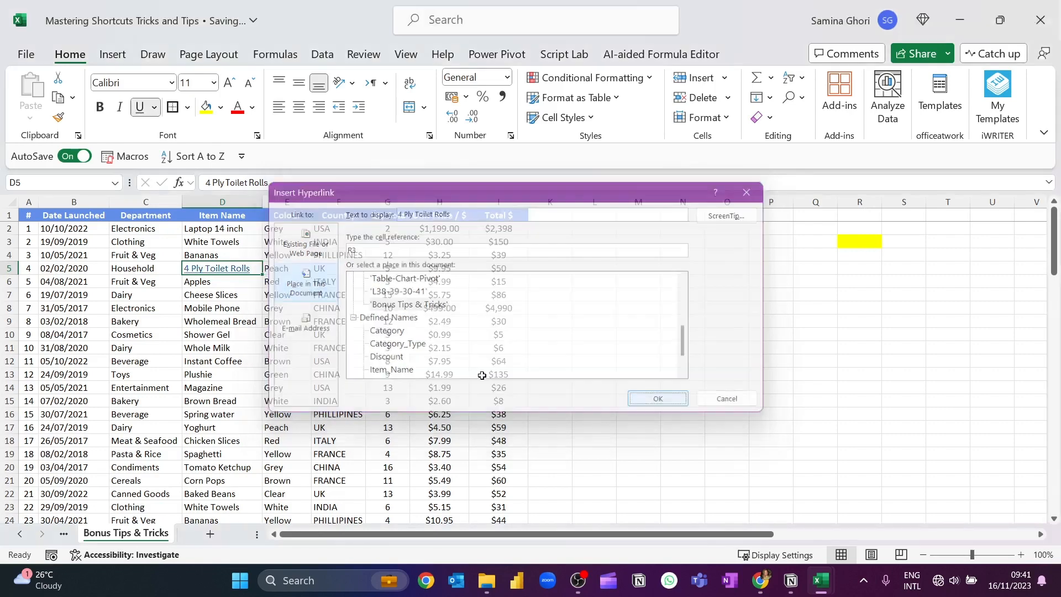
click(860, 242)
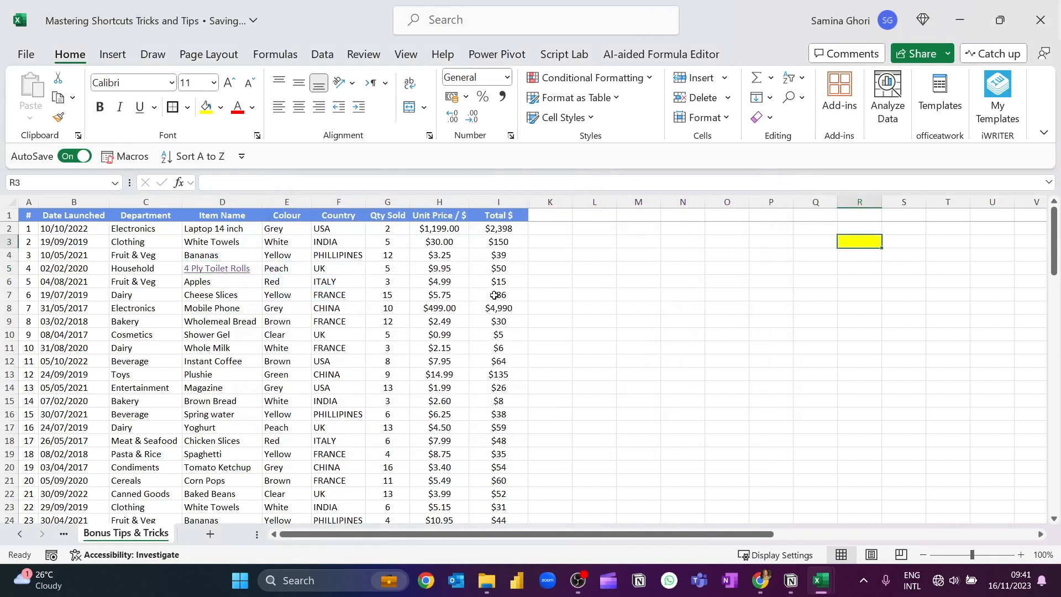
click(845, 284)
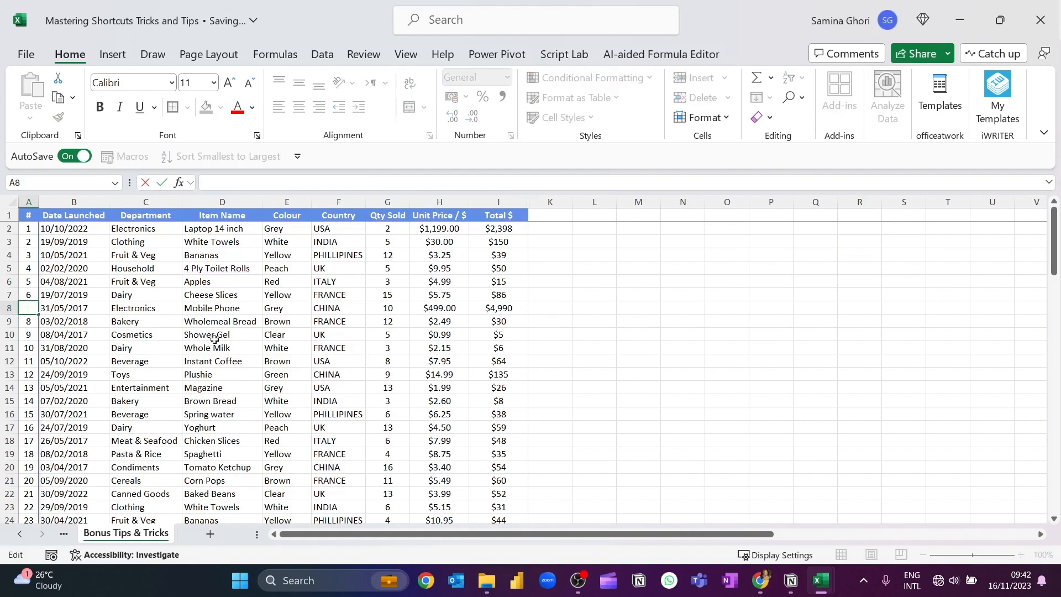
Replace every "Grey" with "Gray" in the Colour column
click(216, 336)
click(297, 225)
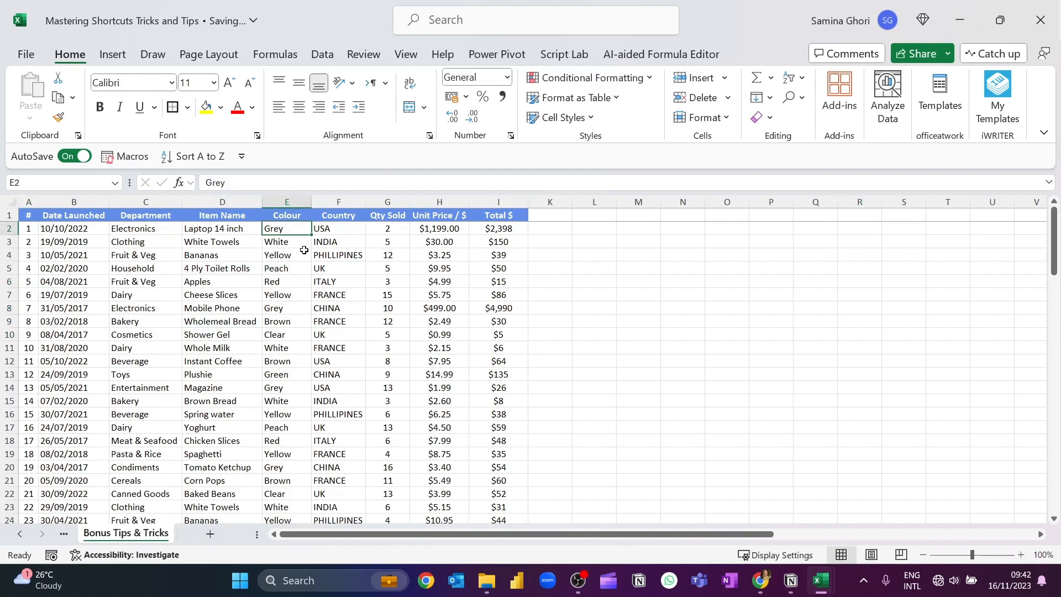
click(287, 202)
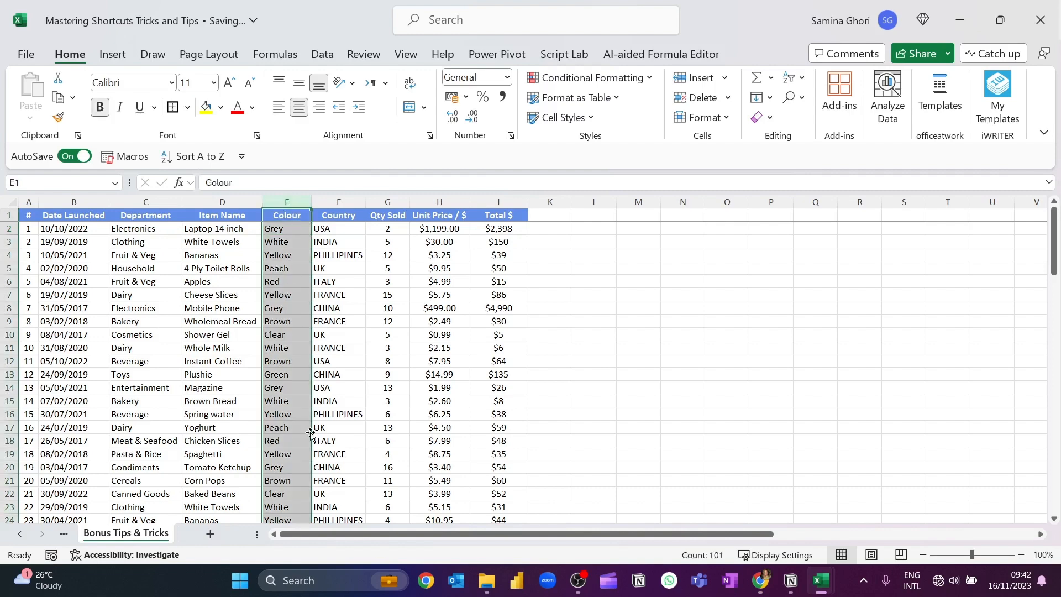
key(ctrl+h)
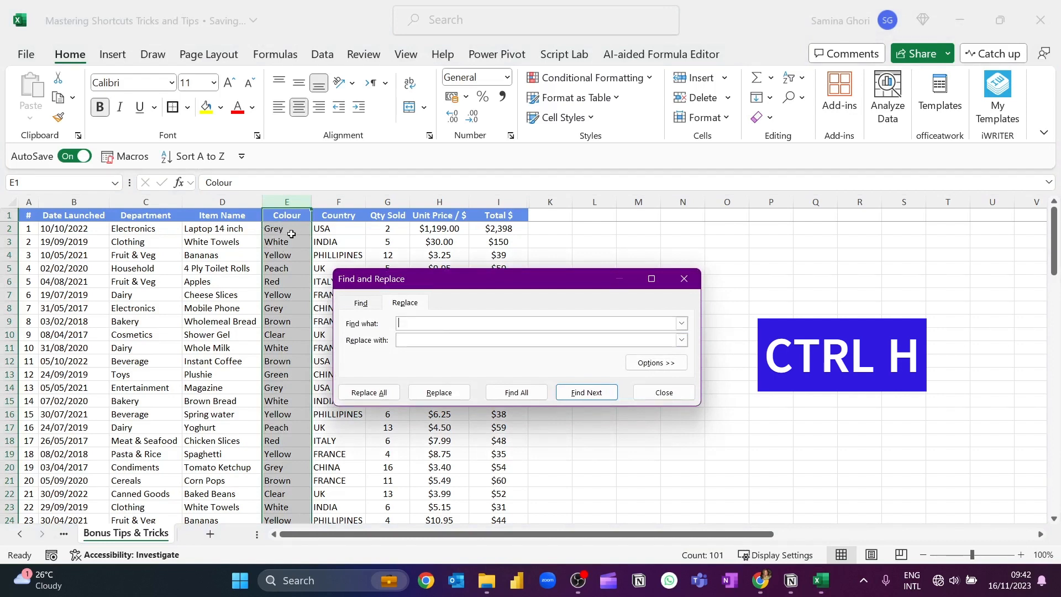
text(Grey)
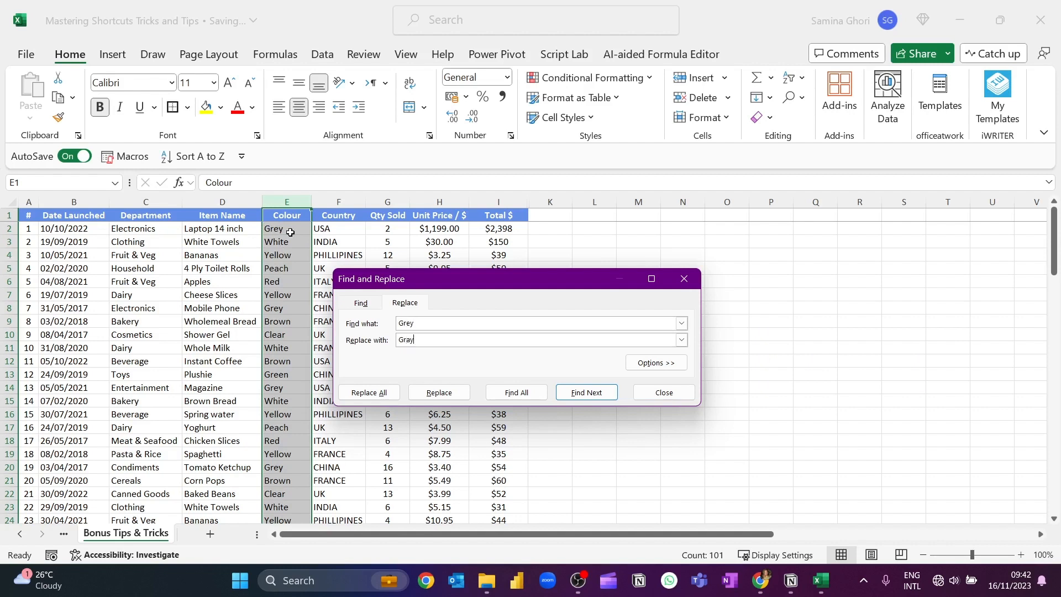
click(370, 393)
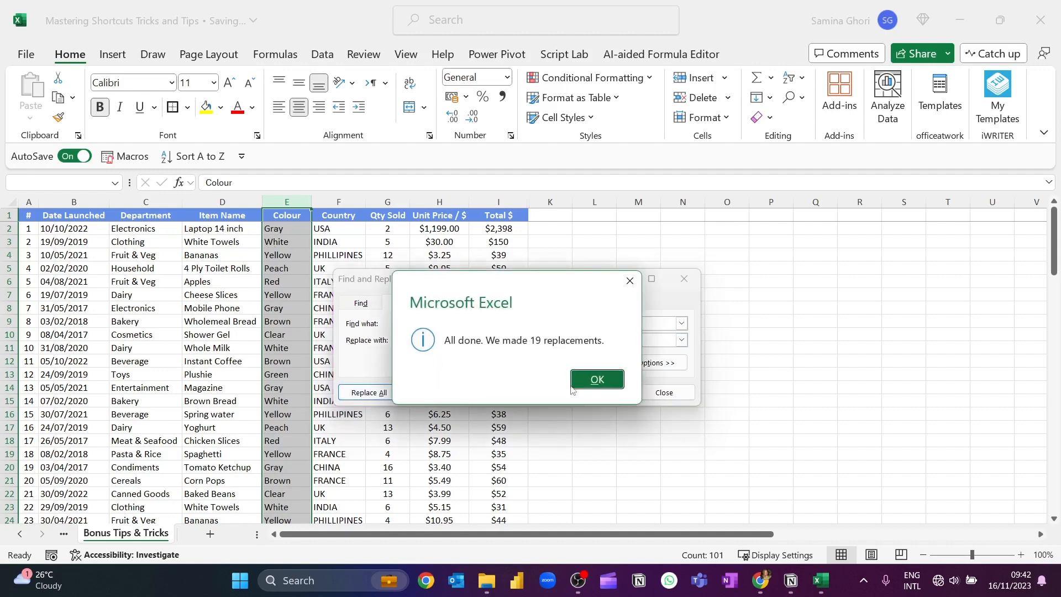
click(597, 381)
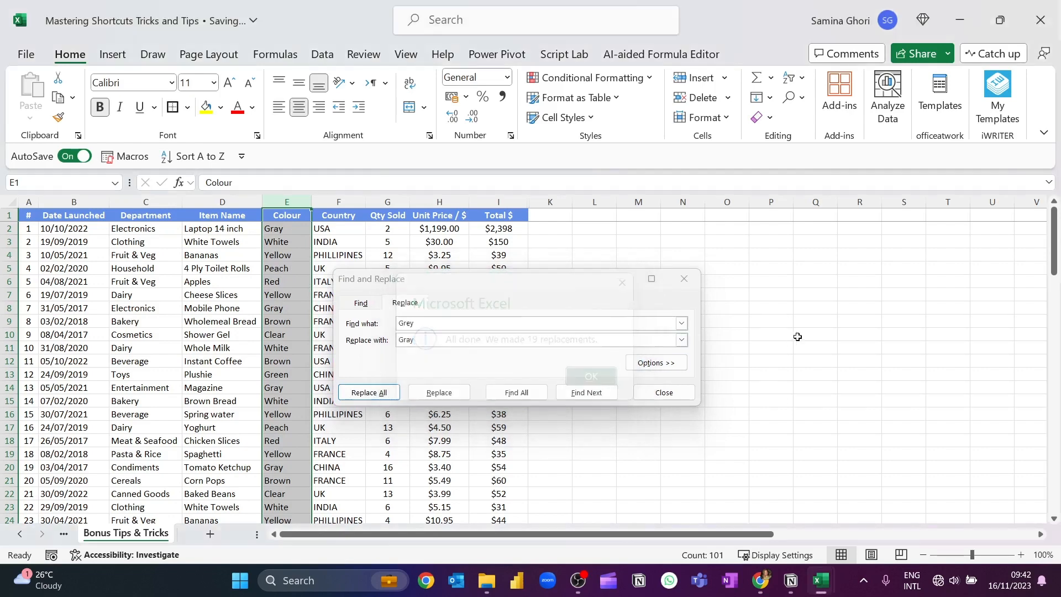
click(797, 337)
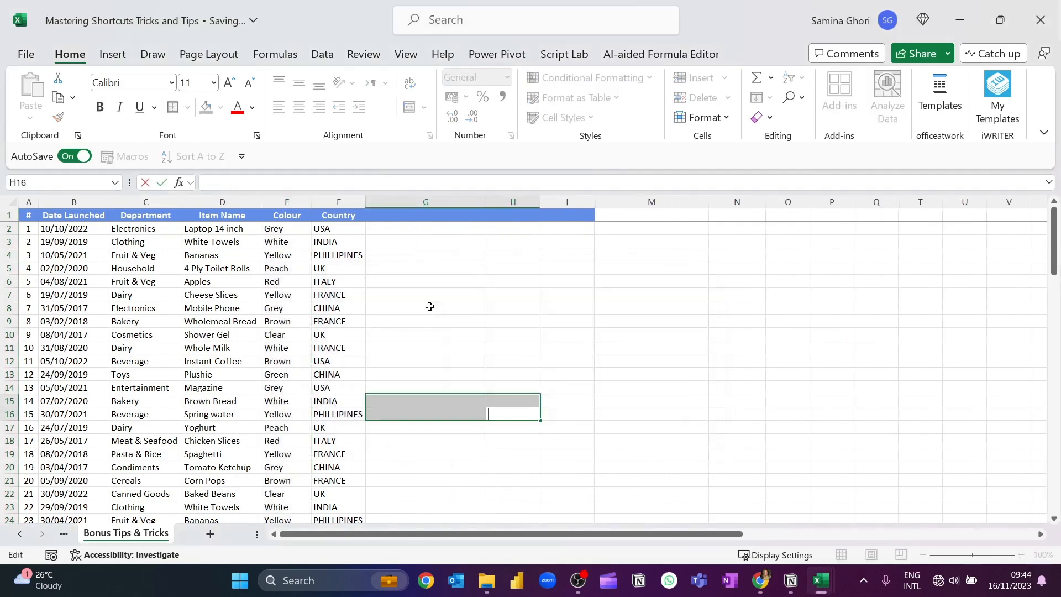
Enter "Electronics, (Grey), [USA]" in cell G2 as the pattern combining department, colour and country
click(429, 306)
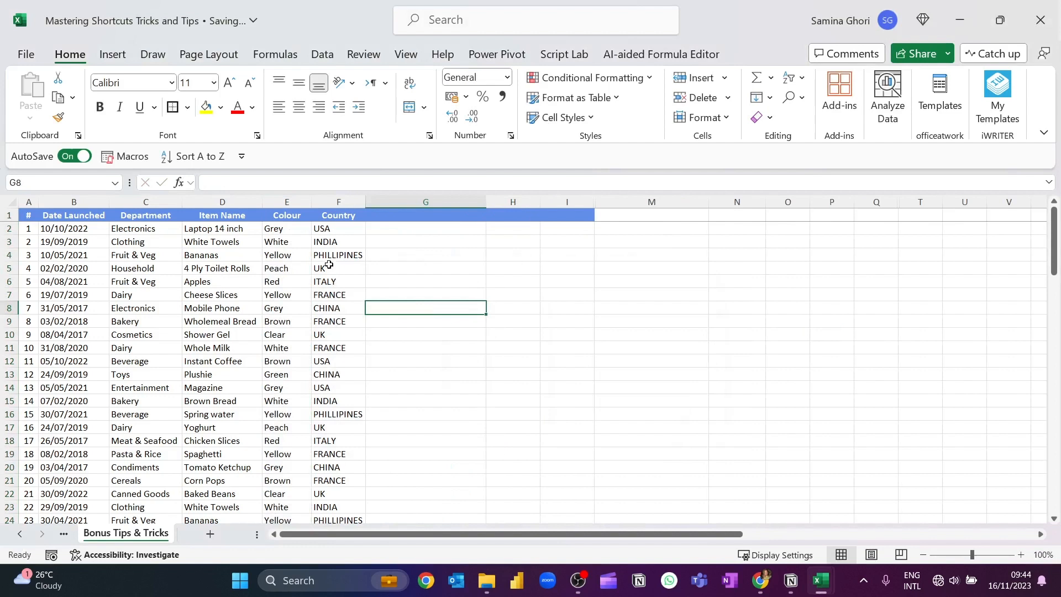
click(392, 229)
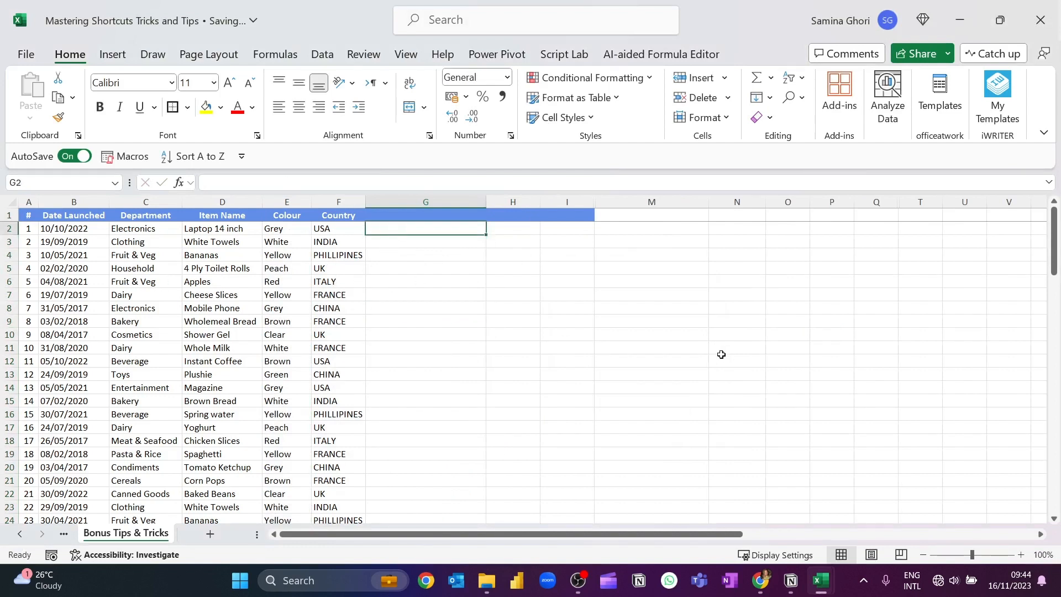
text(Ele)
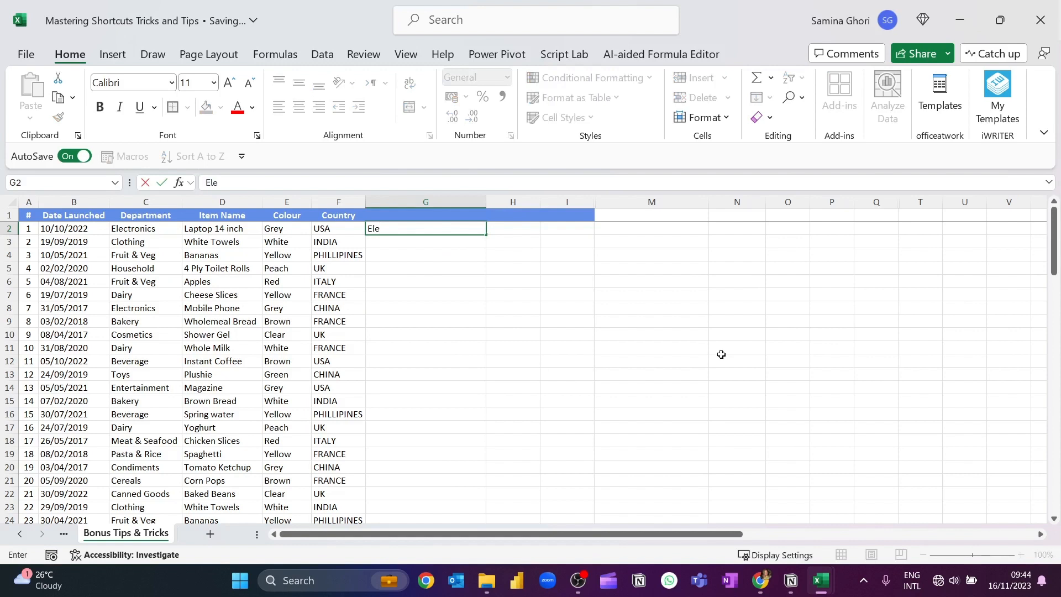
text(ctroni)
text(cs, (Grey), [USA)
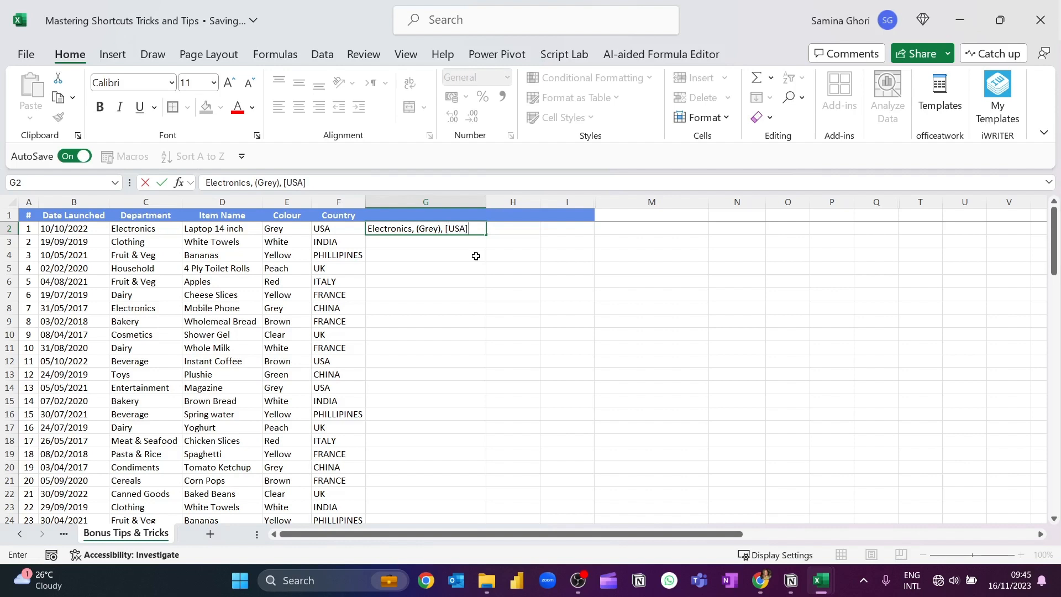
key(Return)
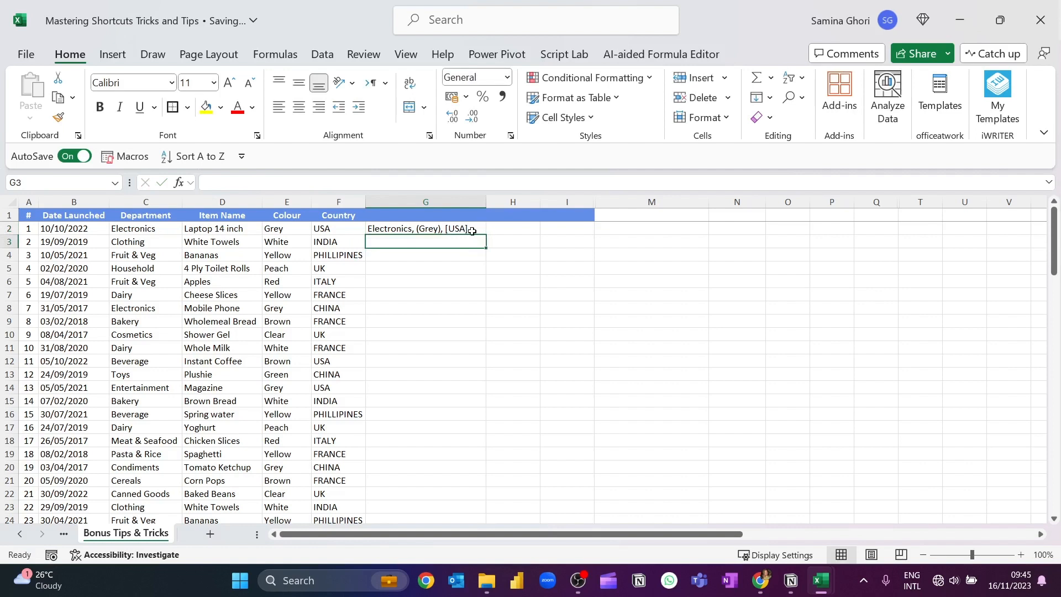
Flash Fill the rest of column G from the pattern in G2 and fit the column width to its contents
click(478, 229)
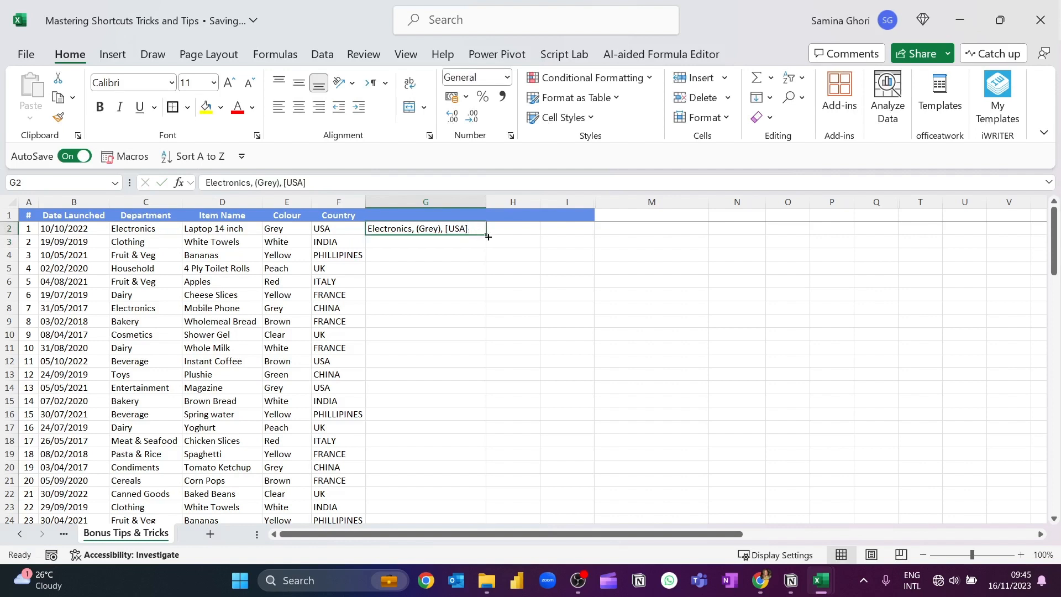
double_click(488, 236)
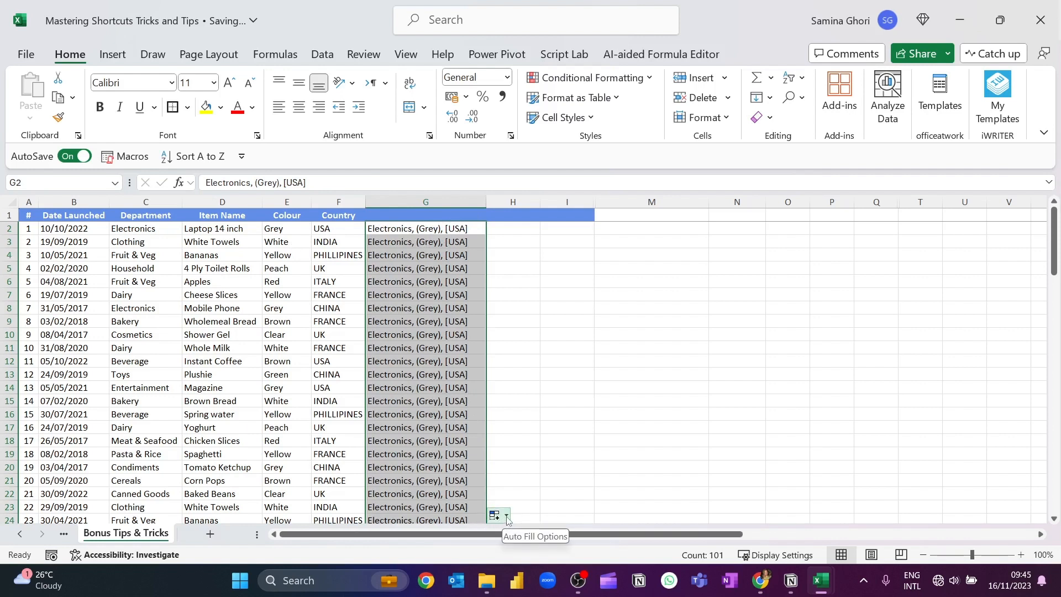
click(507, 517)
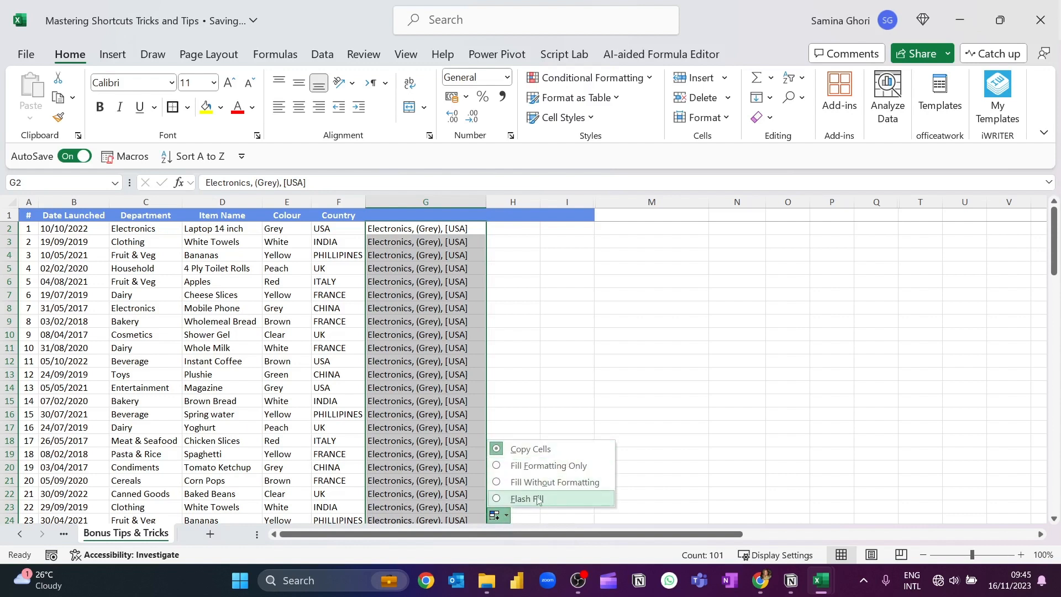
click(498, 499)
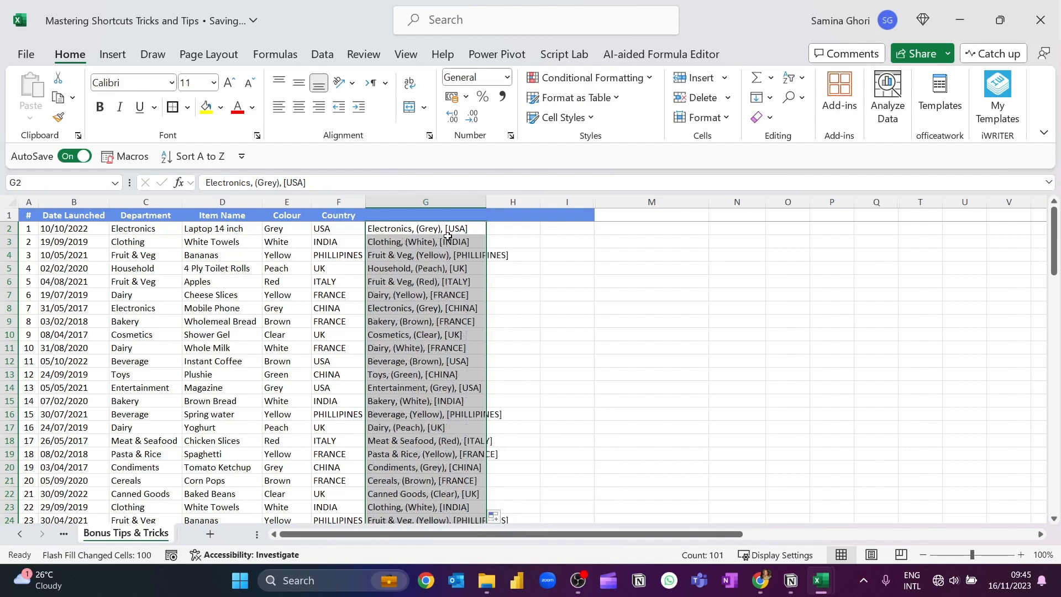
double_click(483, 202)
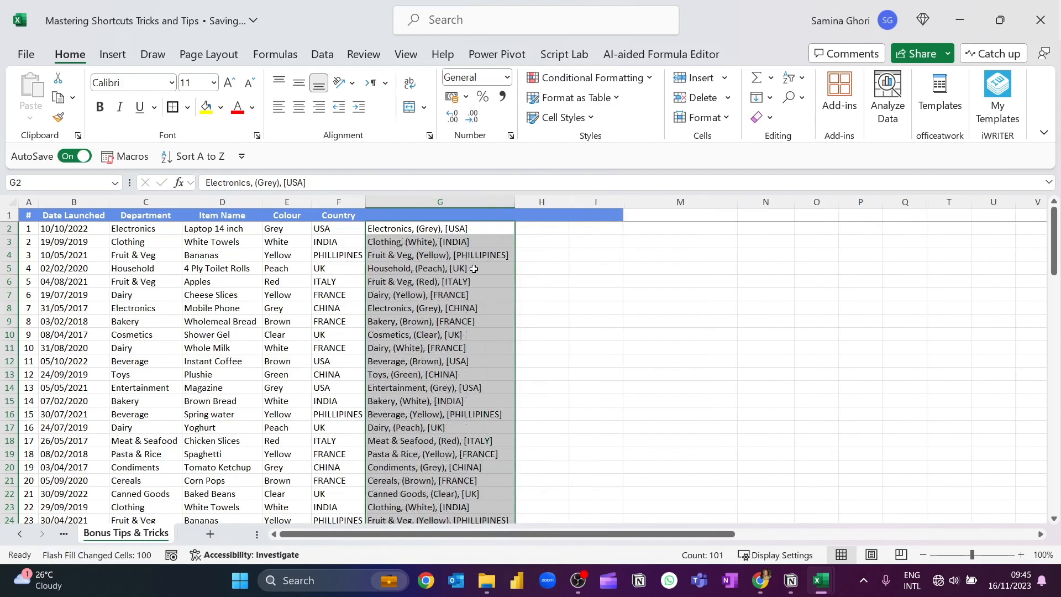
click(449, 243)
click(449, 257)
click(450, 308)
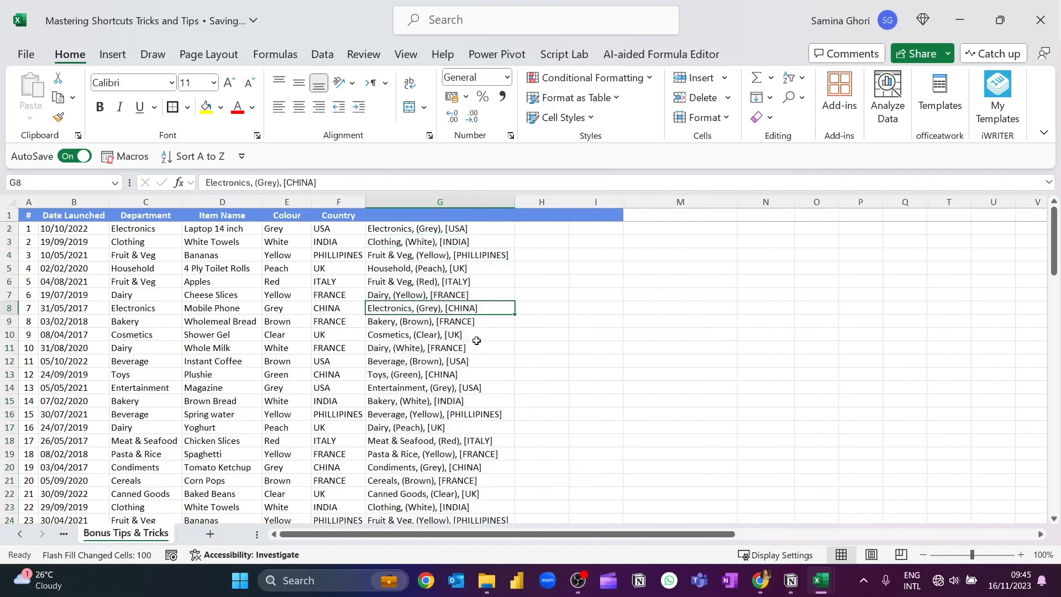
click(475, 337)
click(531, 241)
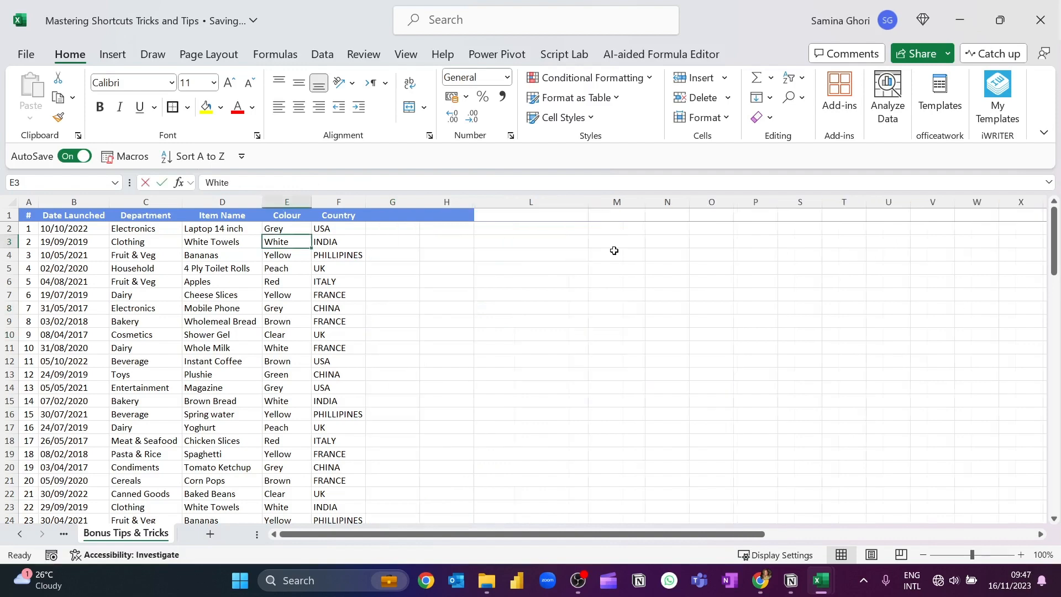
key(F2)
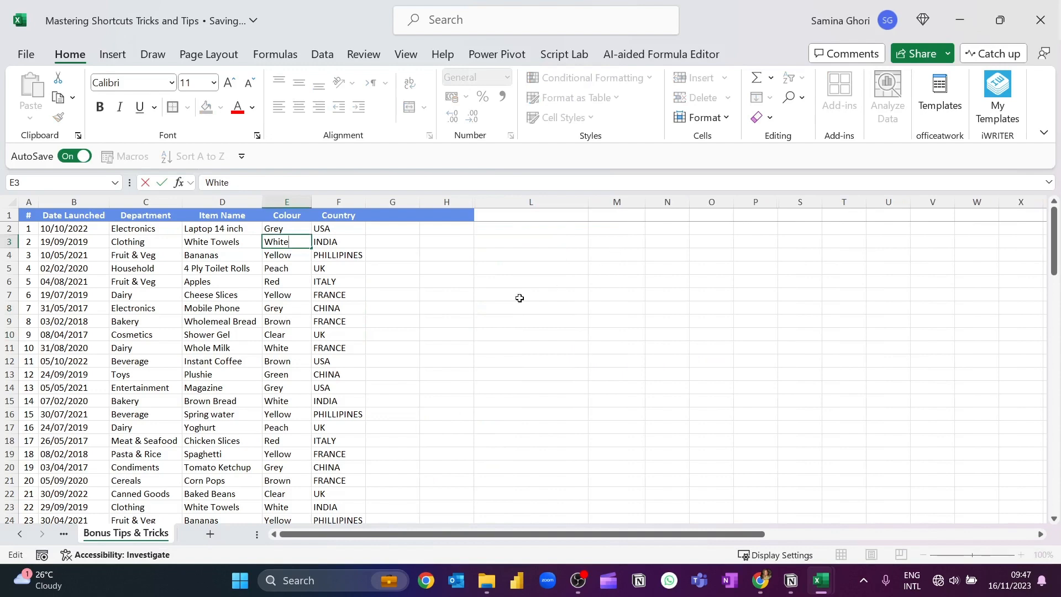
click(397, 280)
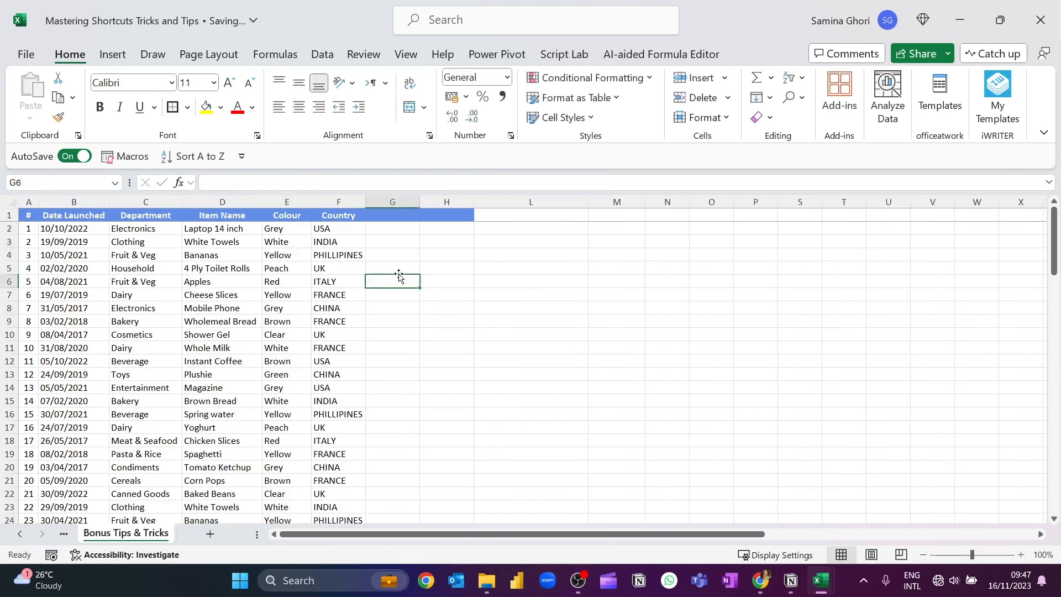
scroll(349, 318, down, 1)
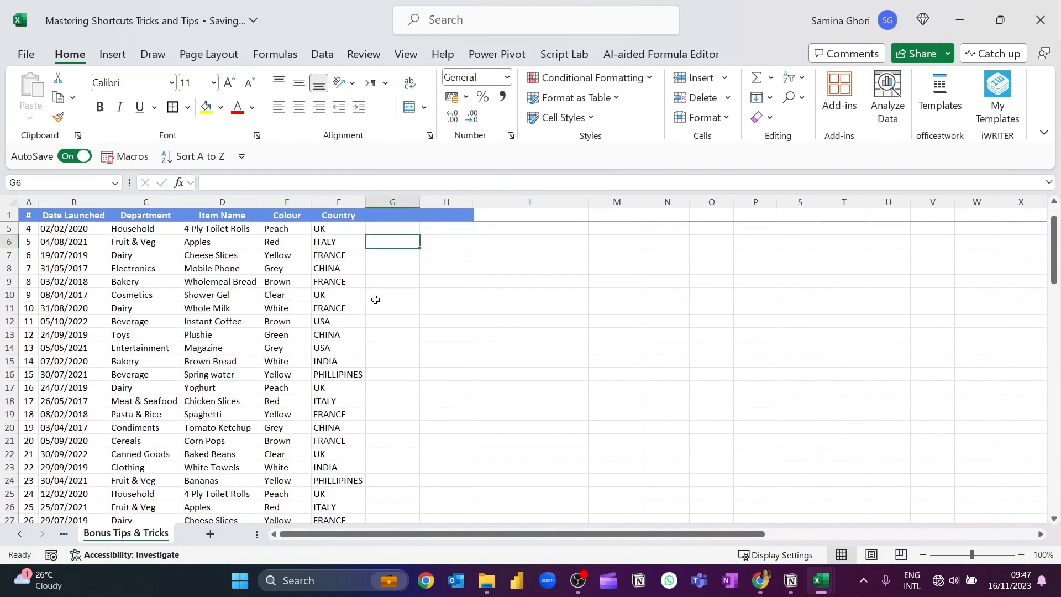
scroll(376, 301, up, 1)
Start a Text That Contains highlight rule on the entire Colour column with "Grey" as the text to match
click(287, 281)
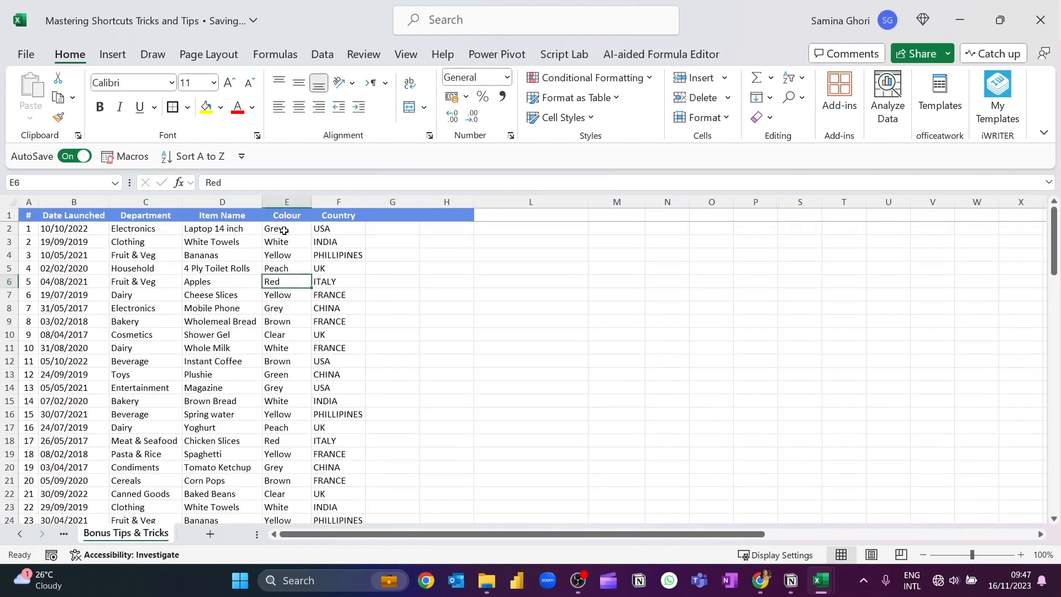
click(287, 202)
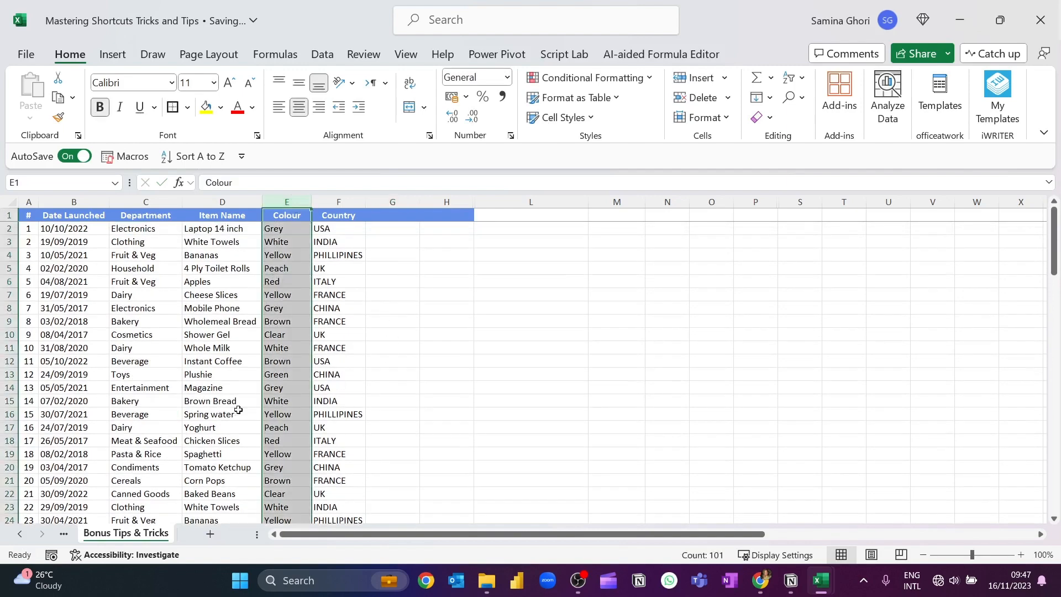
click(652, 84)
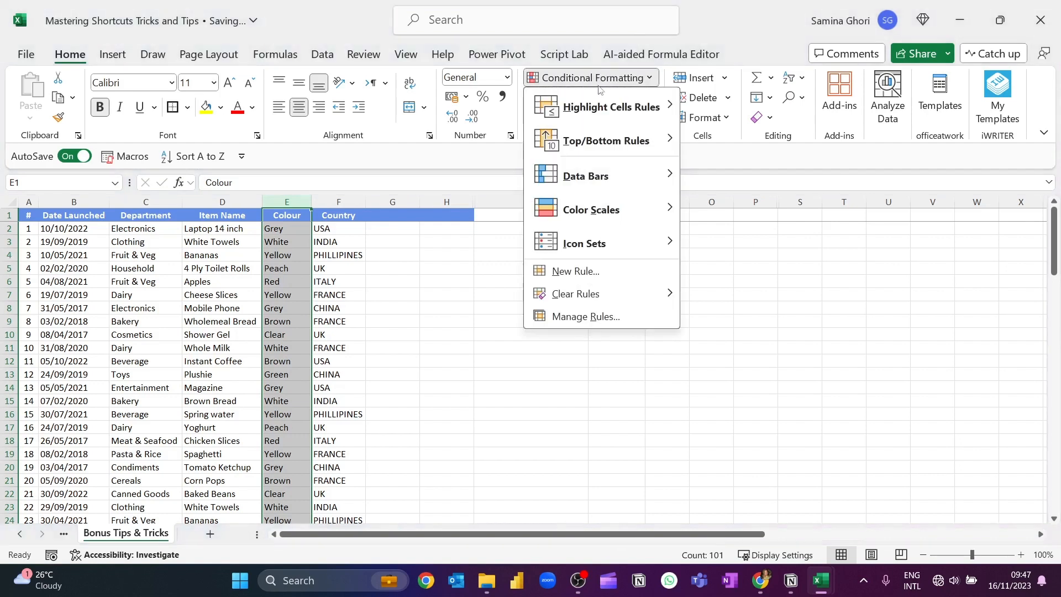
mouse_move(626, 216)
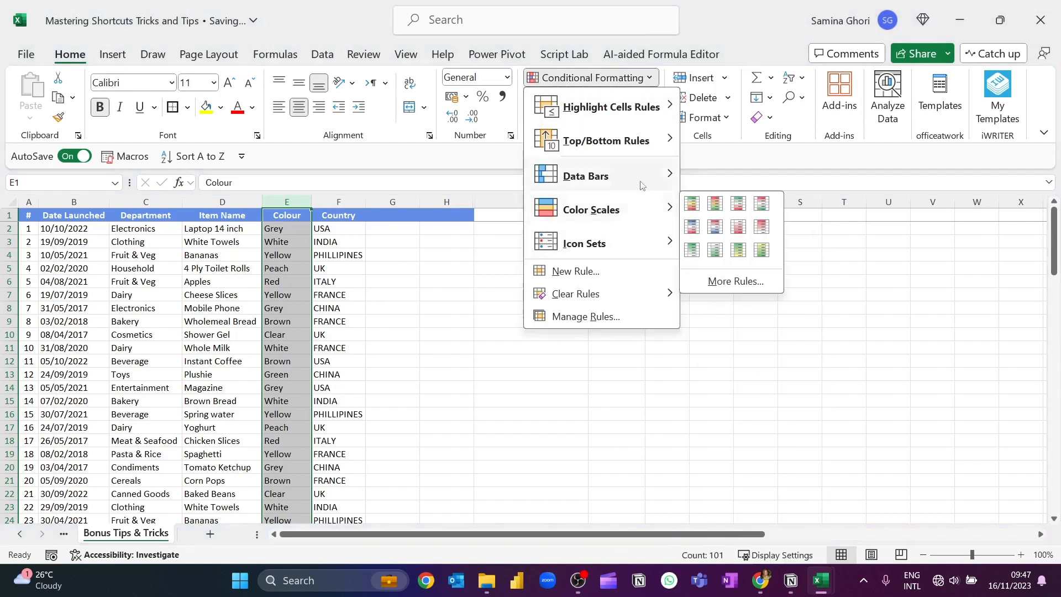
mouse_move(663, 108)
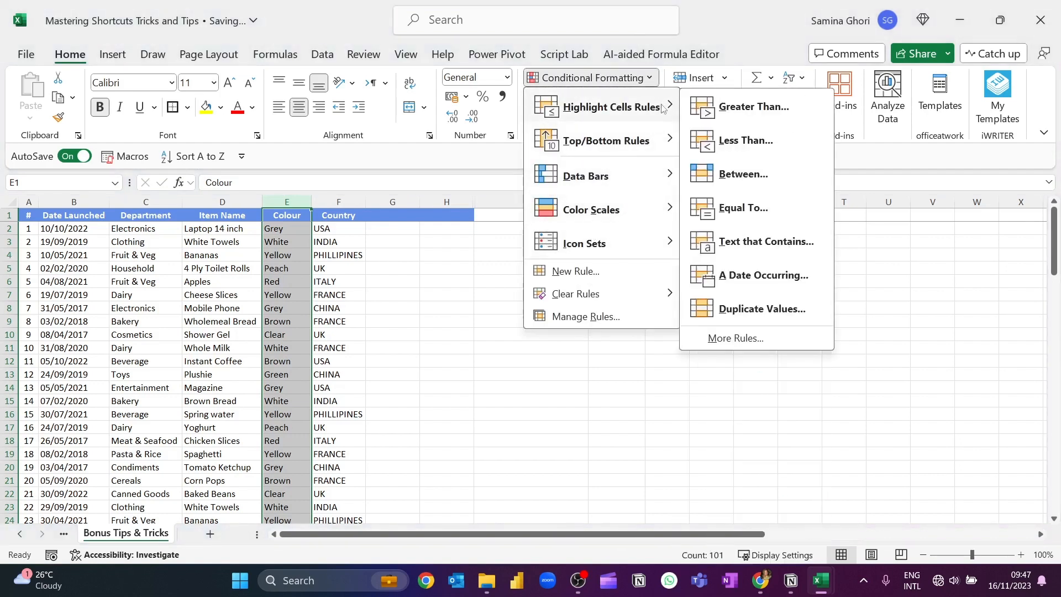
click(776, 247)
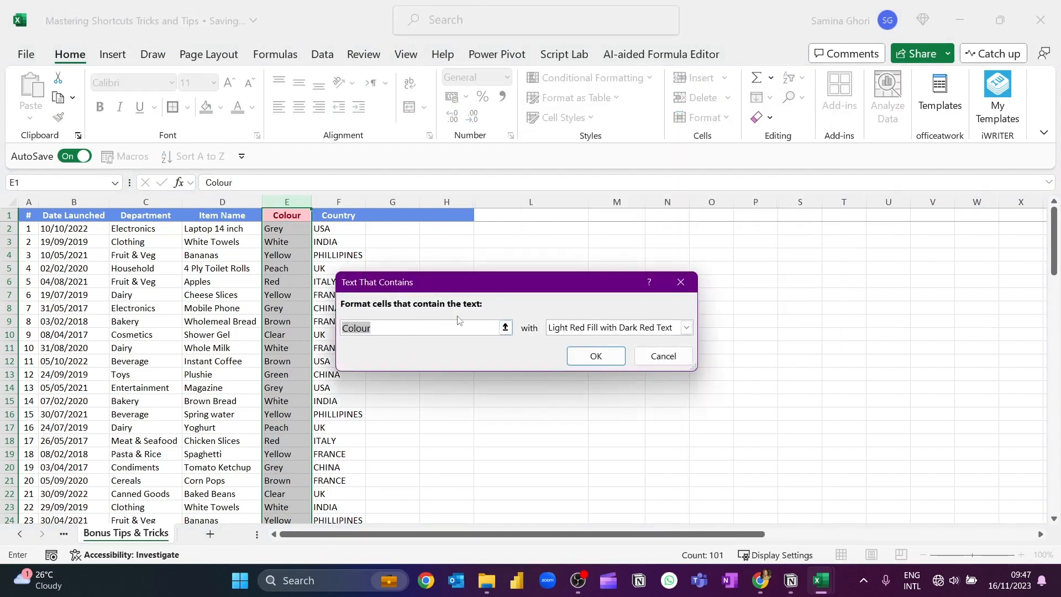
text(G)
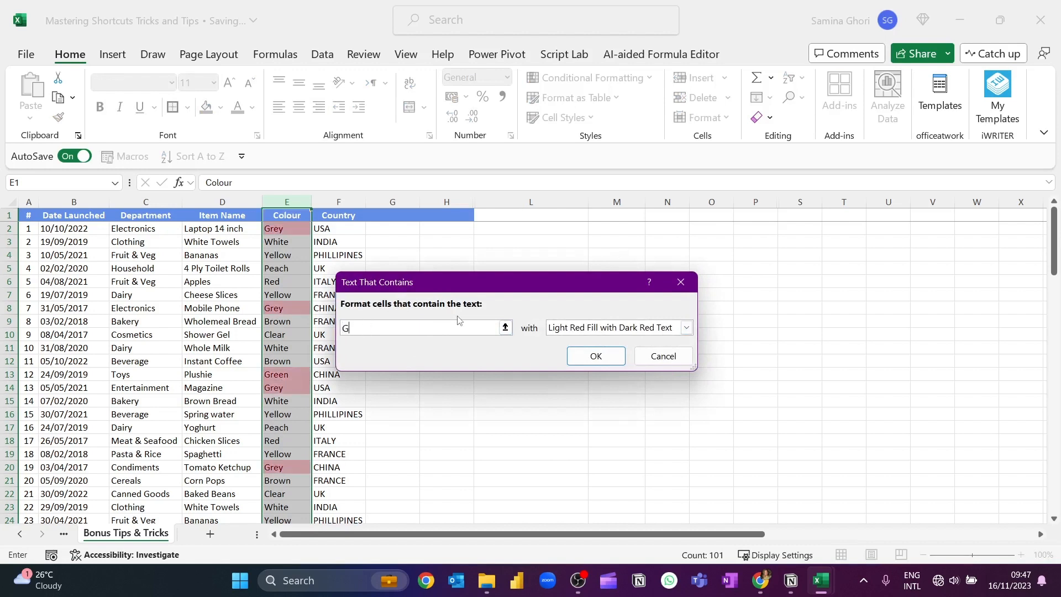
text(rey)
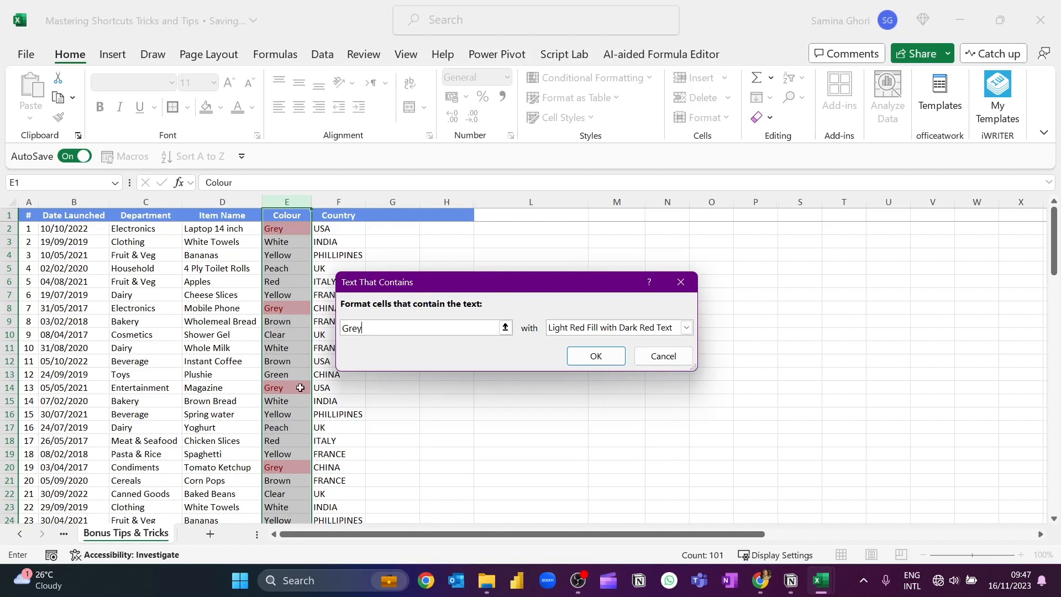
Set the highlight format to Yellow Fill with Dark Yellow Text, change the matched text to "Yellow", and apply the rule
click(668, 332)
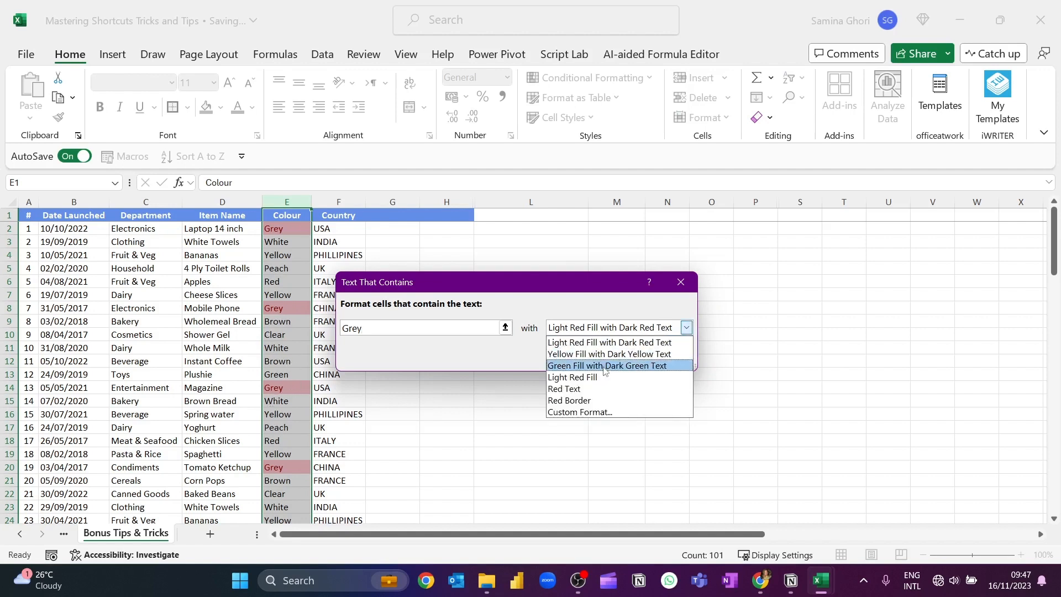
click(606, 366)
click(654, 328)
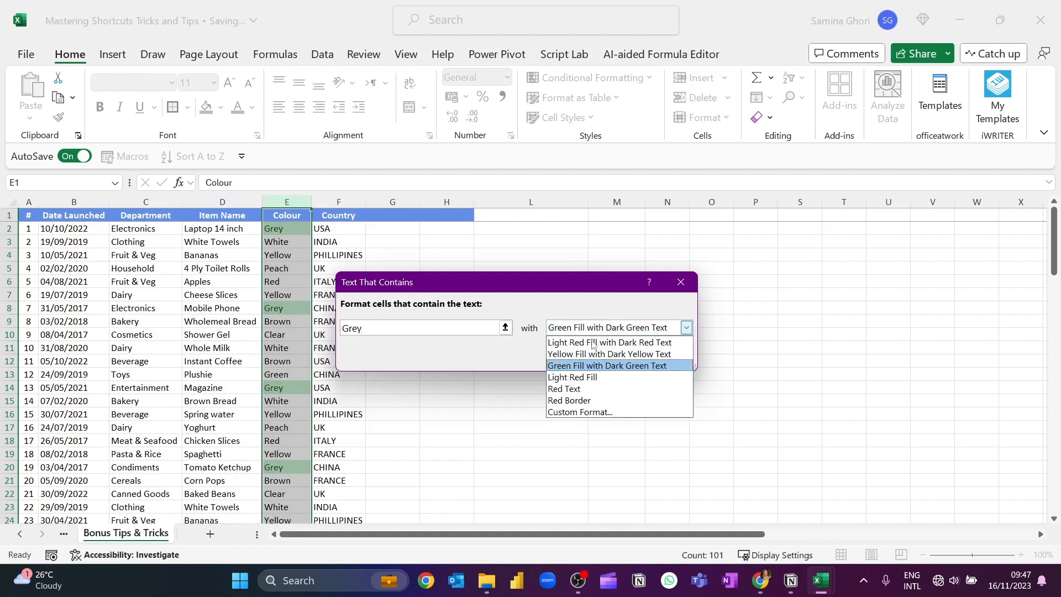
click(567, 356)
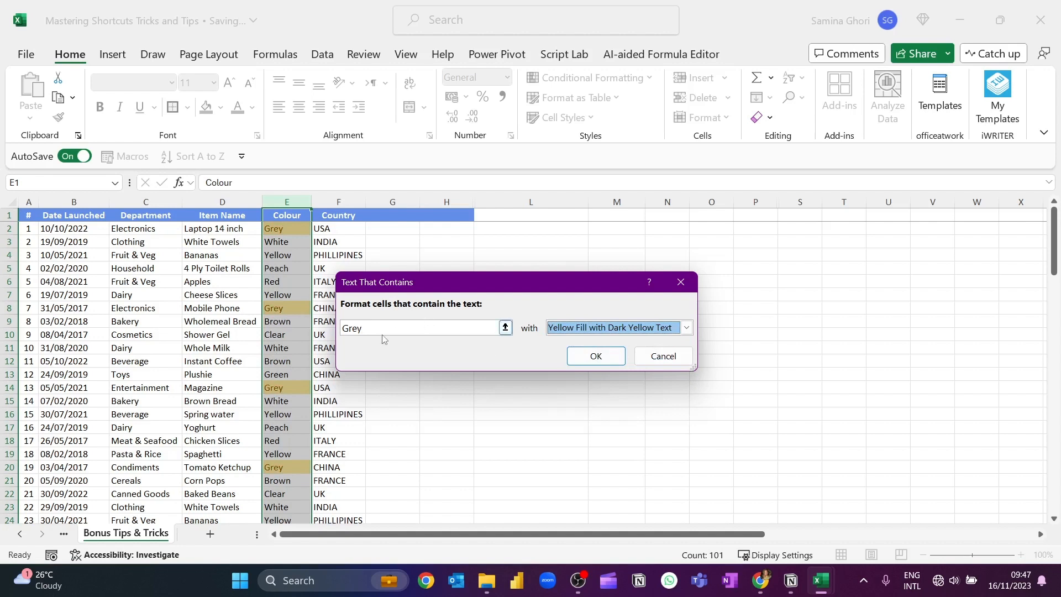
drag(378, 329, 318, 320)
text(Yellow)
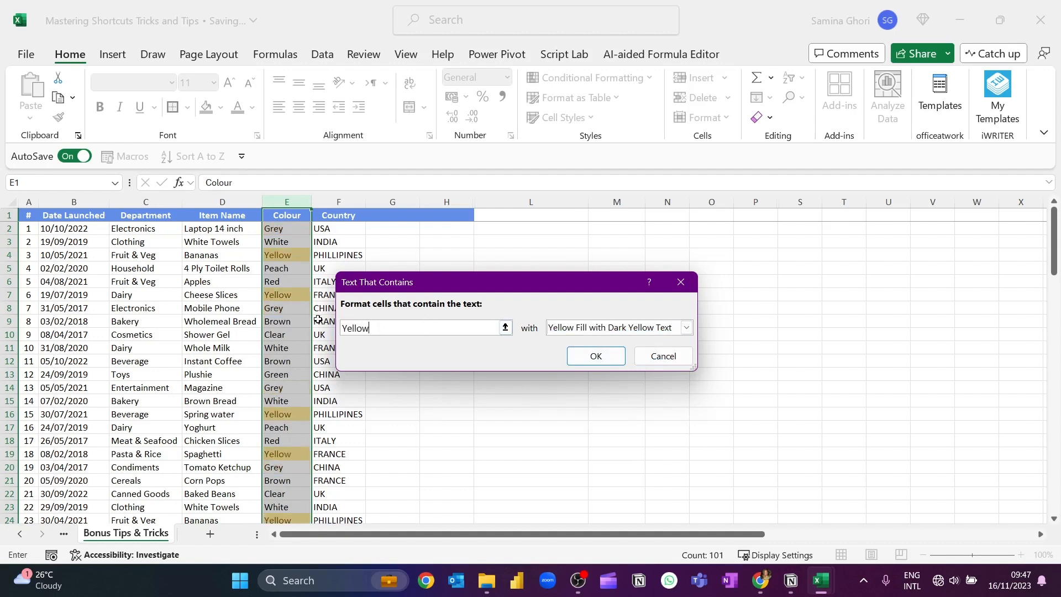
click(595, 356)
Change the colour of Instant Coffee in cell E12 to "Yellow" to test the highlight rule
click(281, 362)
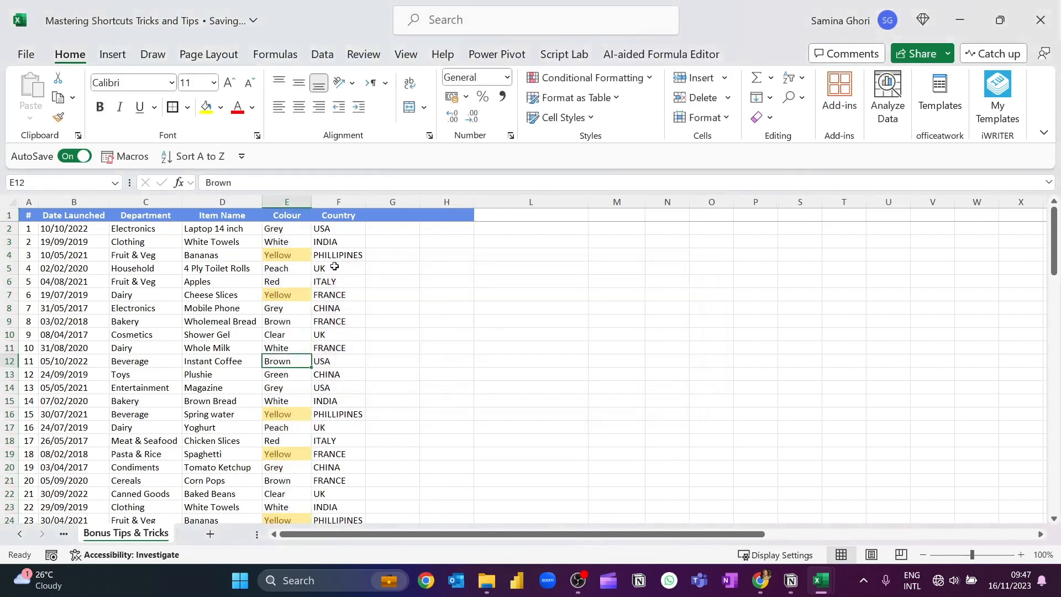
text(Y)
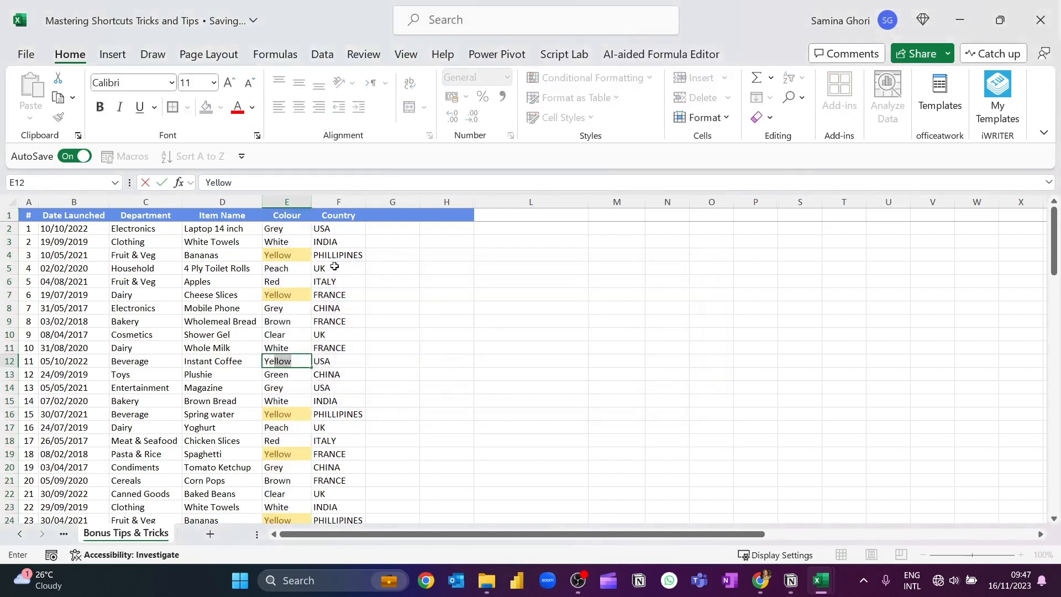
text(ellow)
key(Return)
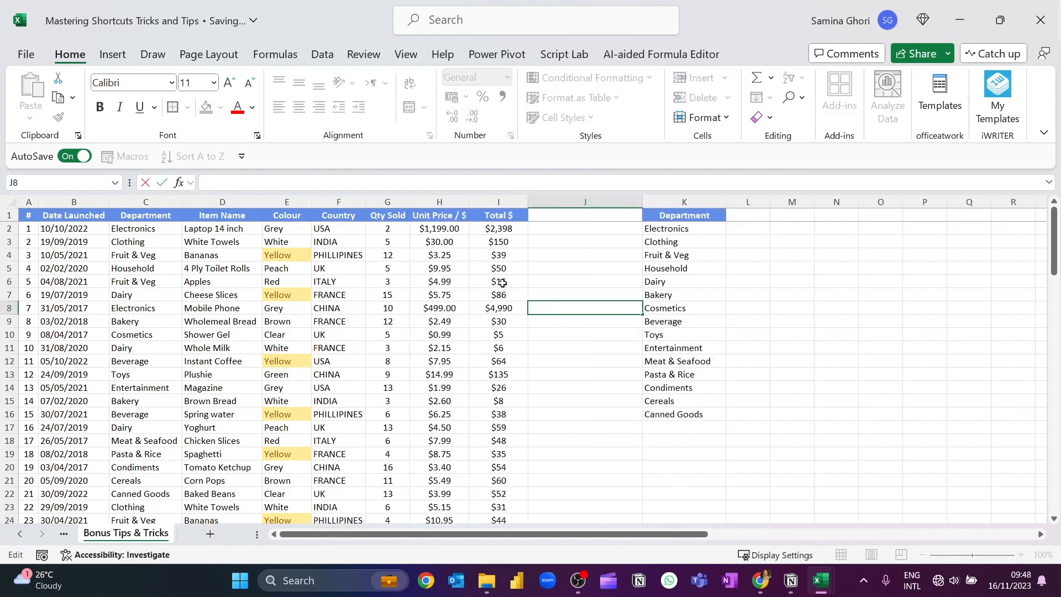
Overwrite the department in cell C5 with the nonsense text "Hodododod", and undo that entry
click(571, 225)
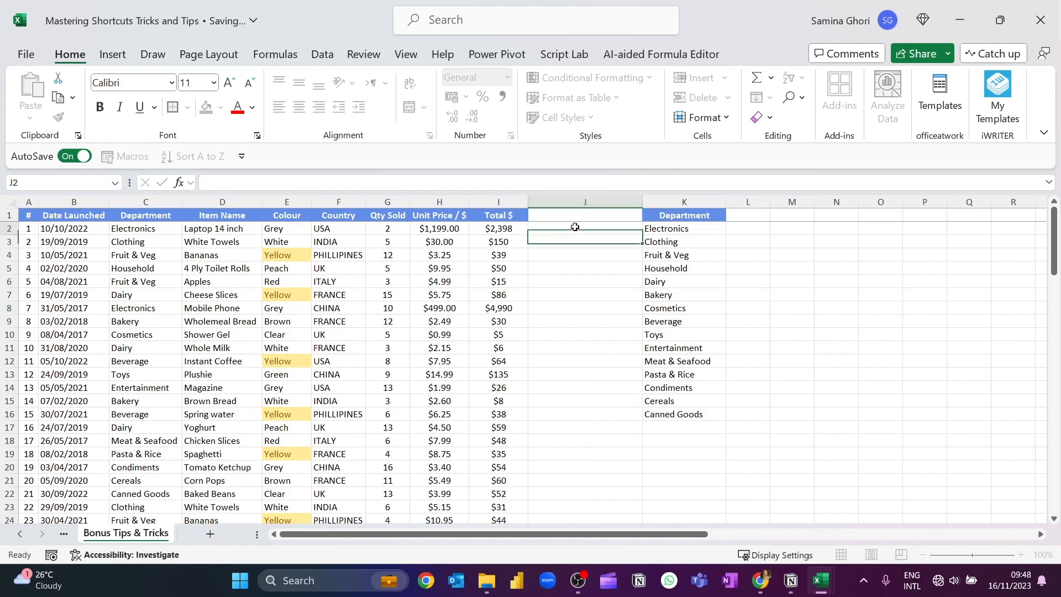
click(161, 228)
drag(161, 229, 153, 279)
click(150, 269)
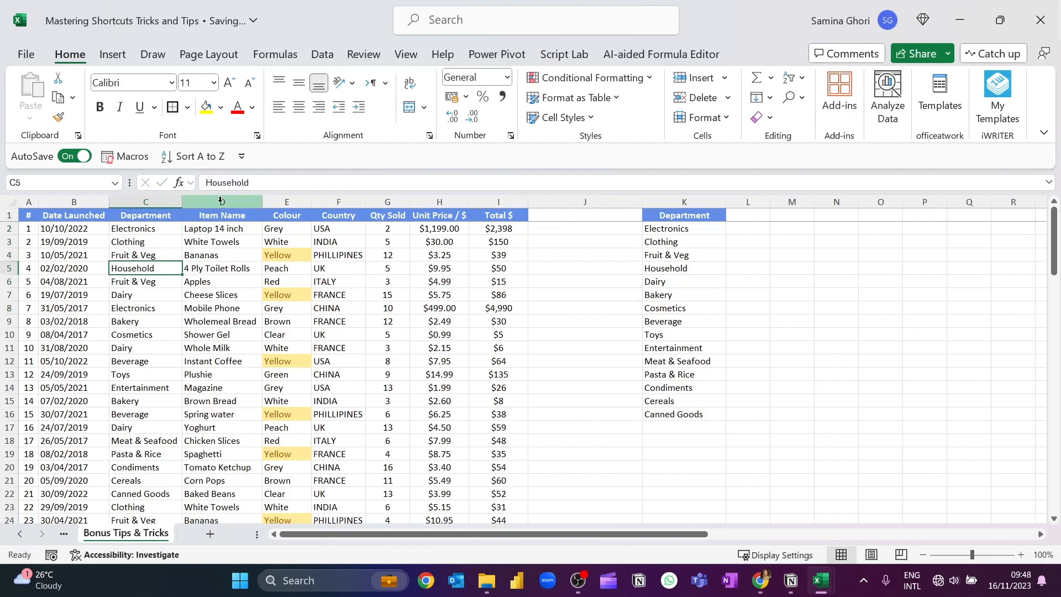
text(Hodododod)
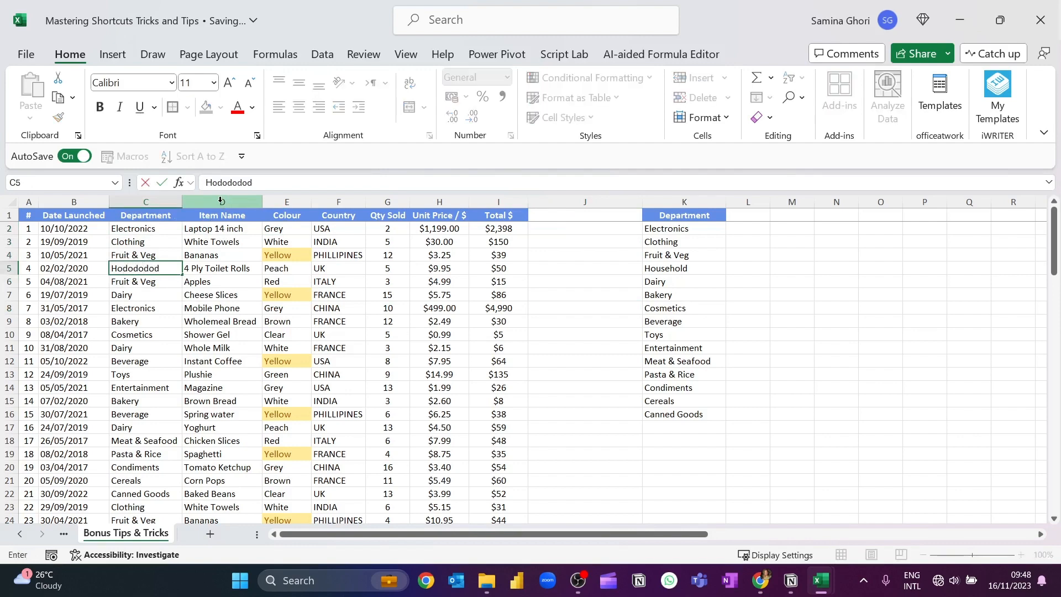
key(Return)
key(Up)
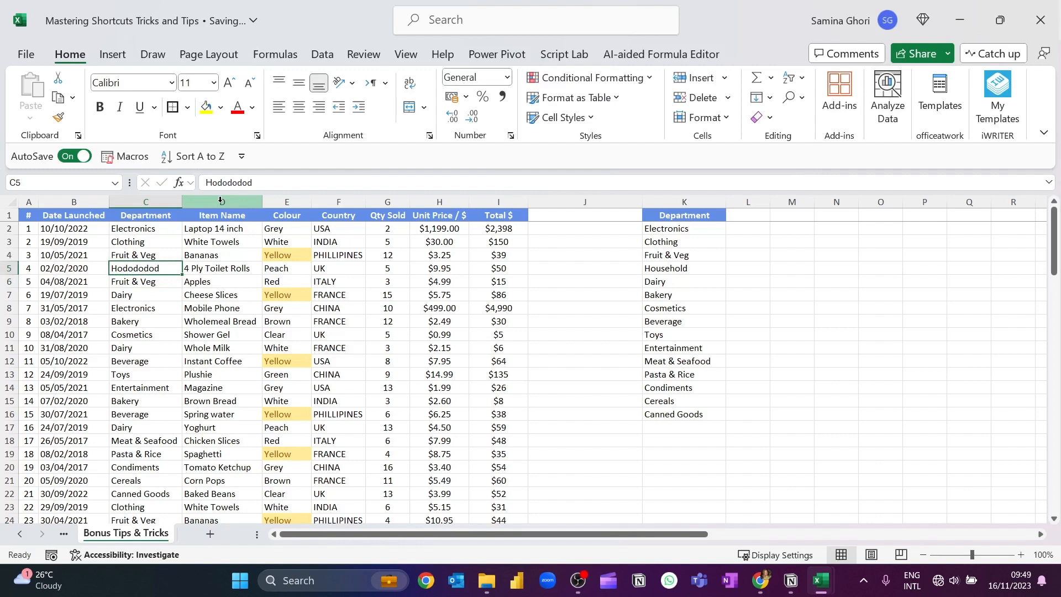
key(ctrl+z)
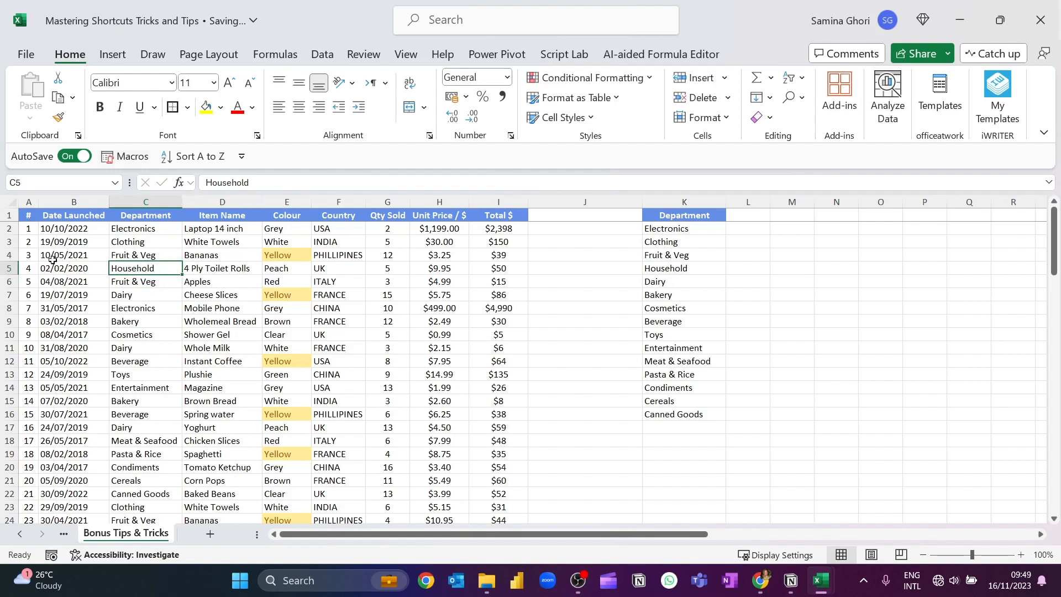
drag(164, 226, 144, 442)
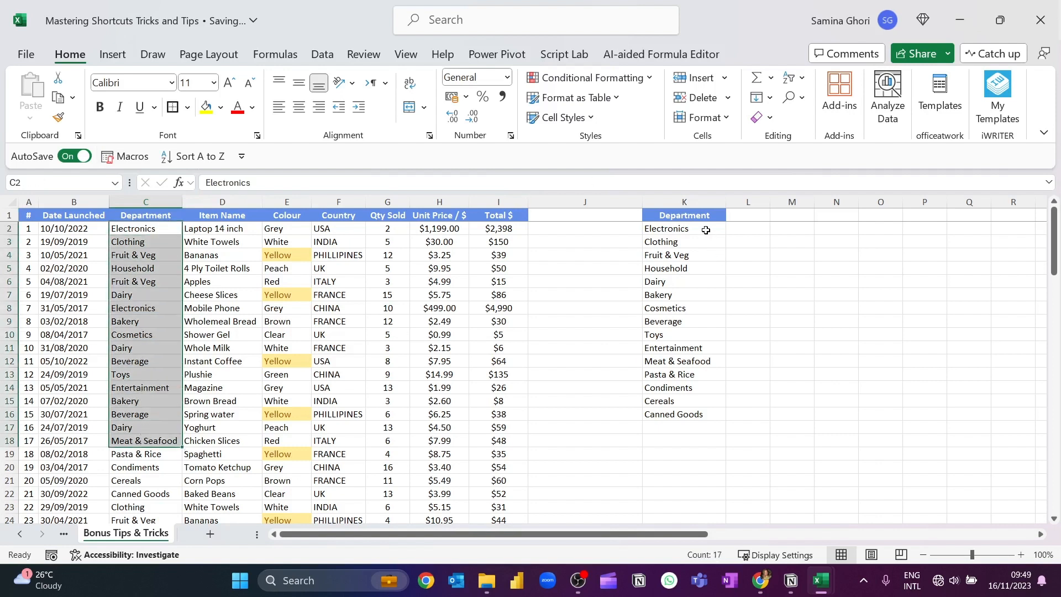
drag(705, 230, 691, 414)
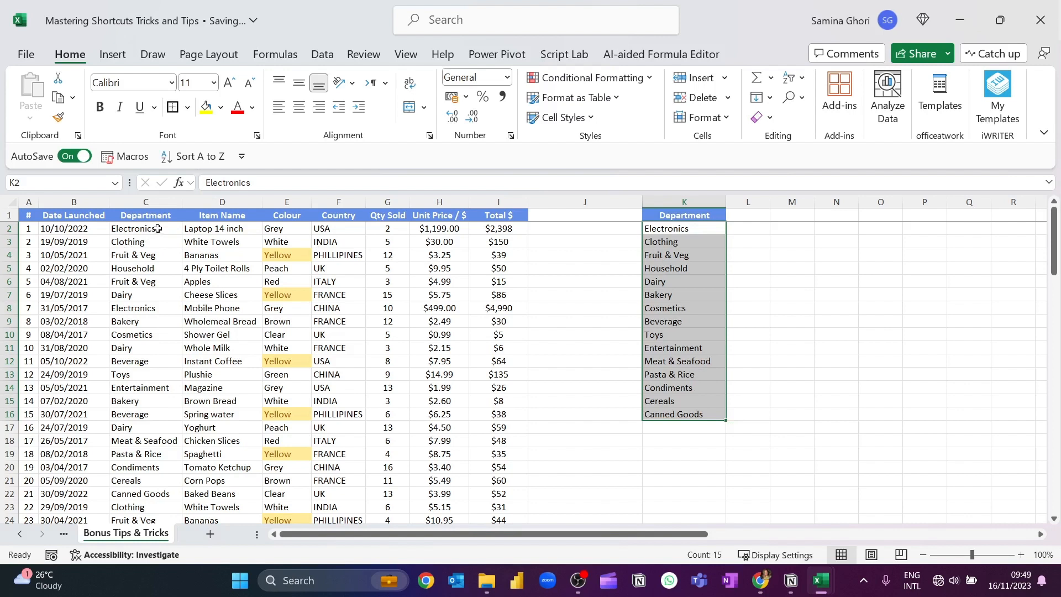
drag(158, 228, 120, 429)
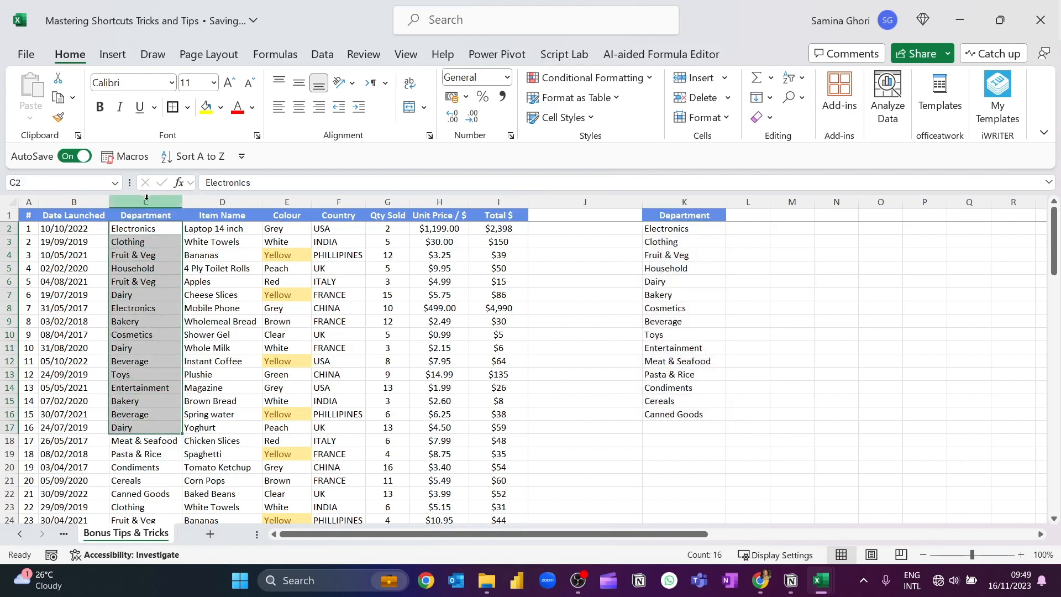
Select all Department entries from C2 down and open Data Validation for them, extending it to the cells without validation settings
click(142, 228)
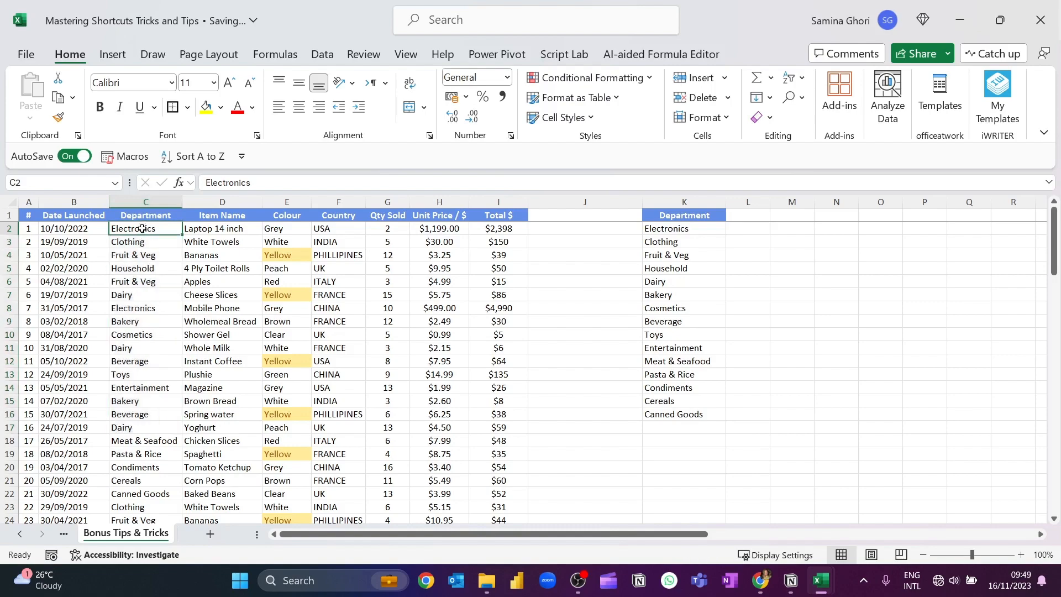
key(ctrl+shift+Down)
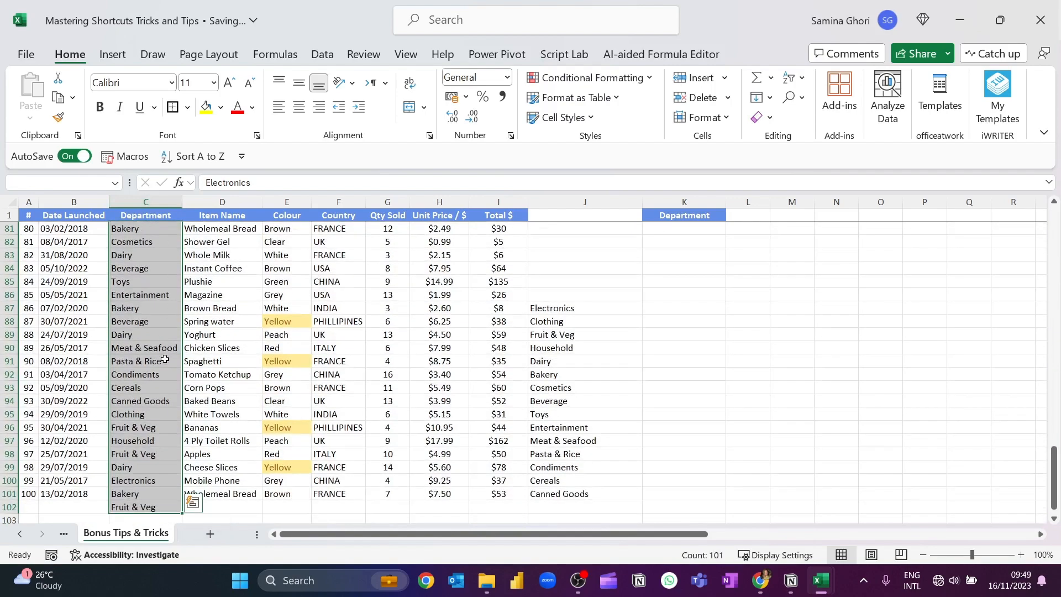
scroll(201, 396, up, 20)
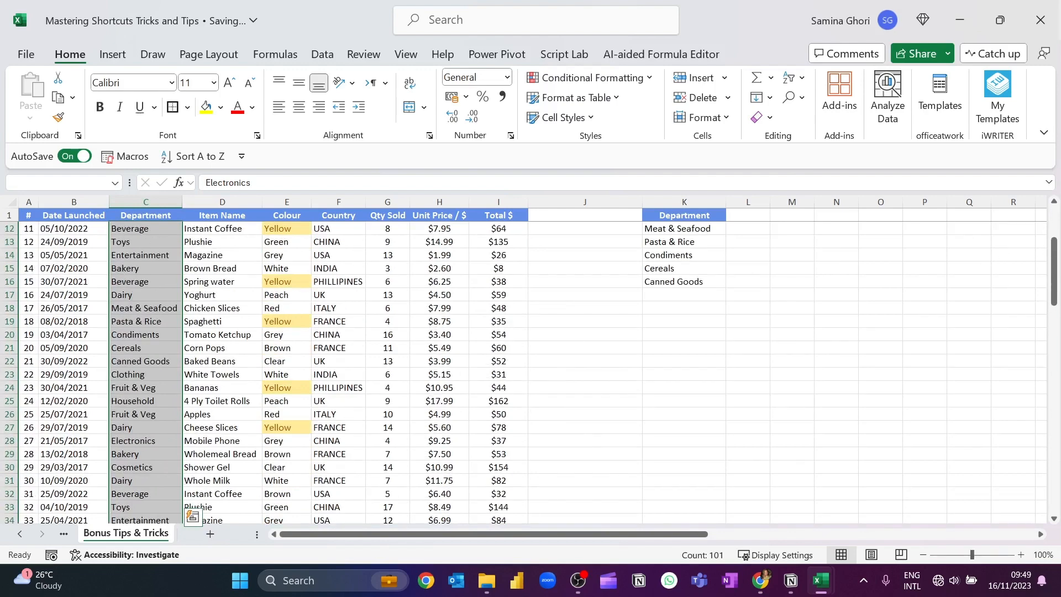
drag(1054, 271, 1054, 240)
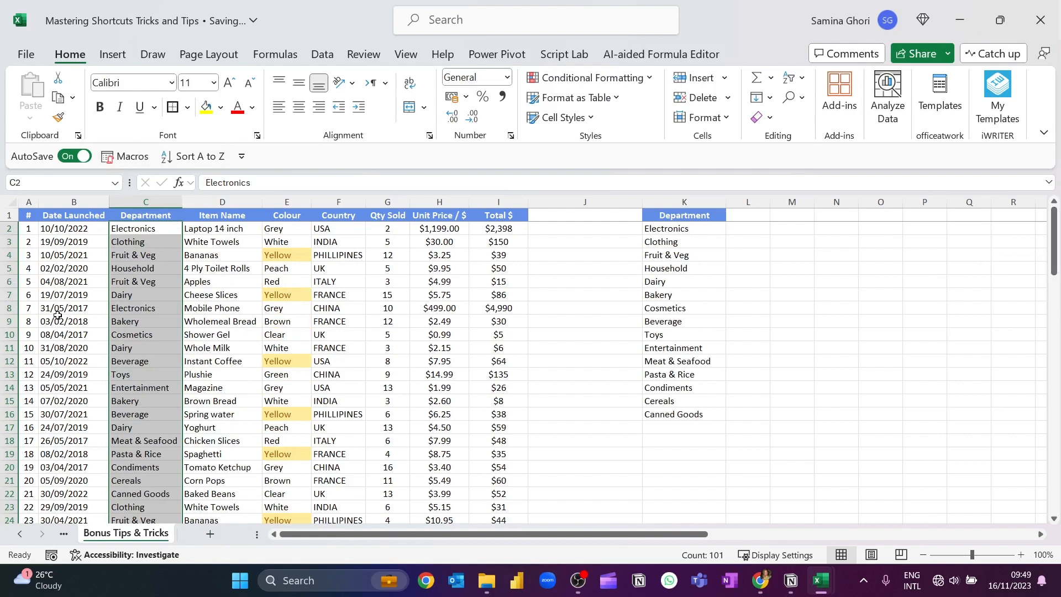
key(alt)
key(a)
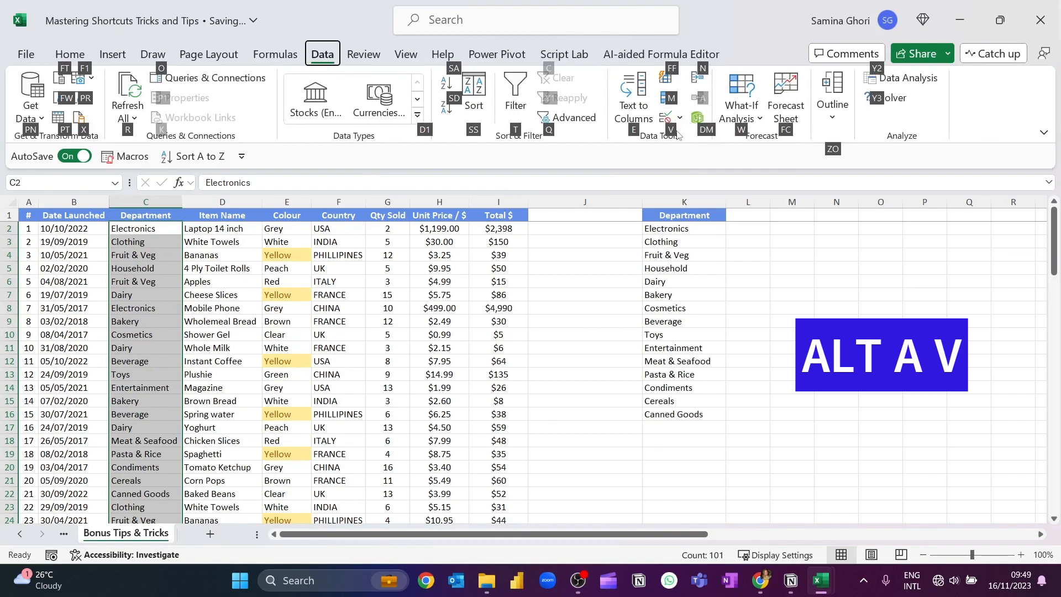
key(v)
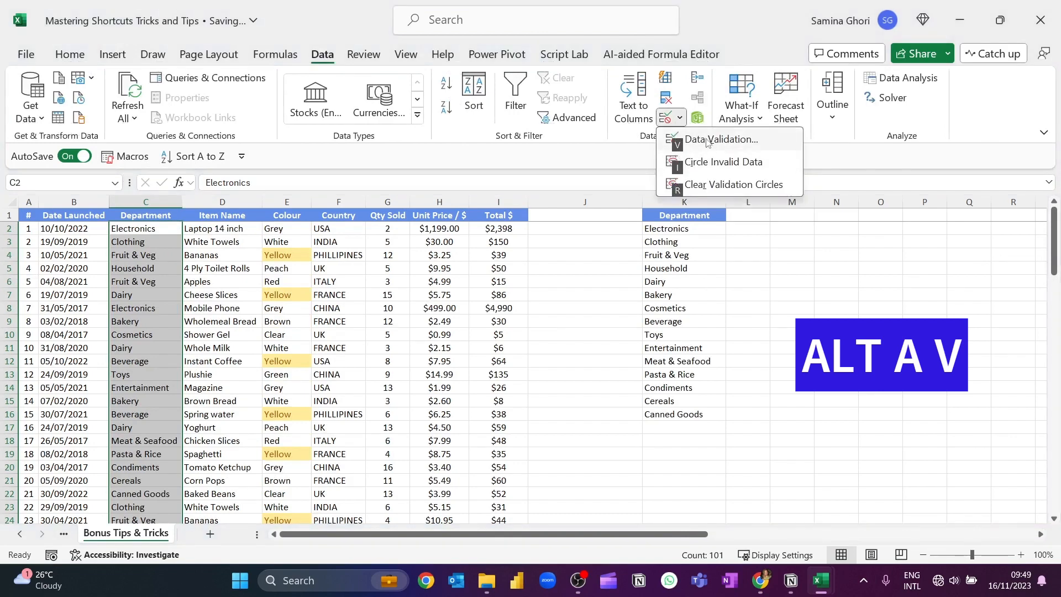
key(v)
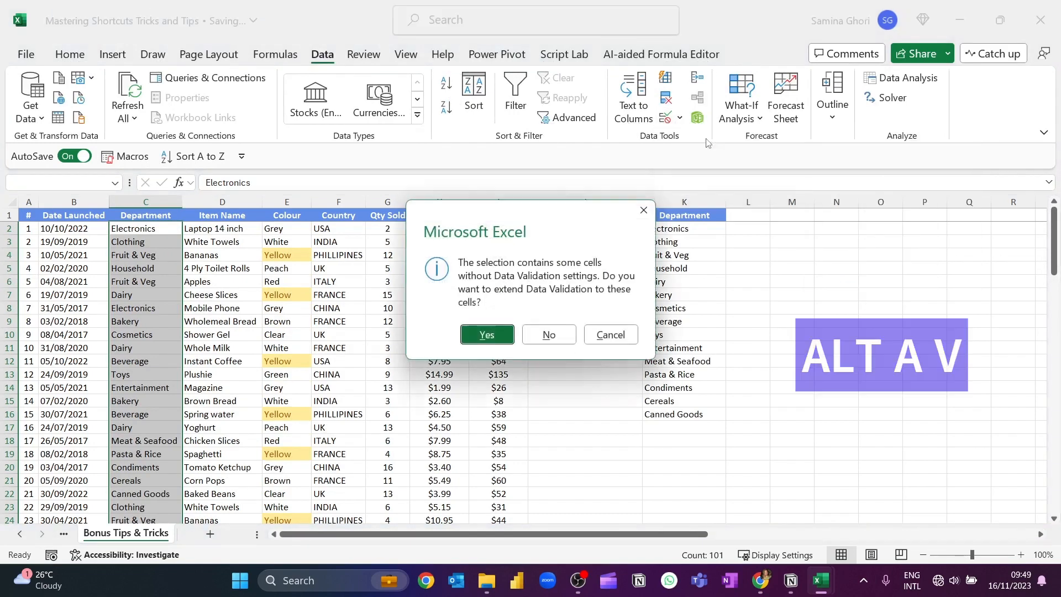
click(485, 336)
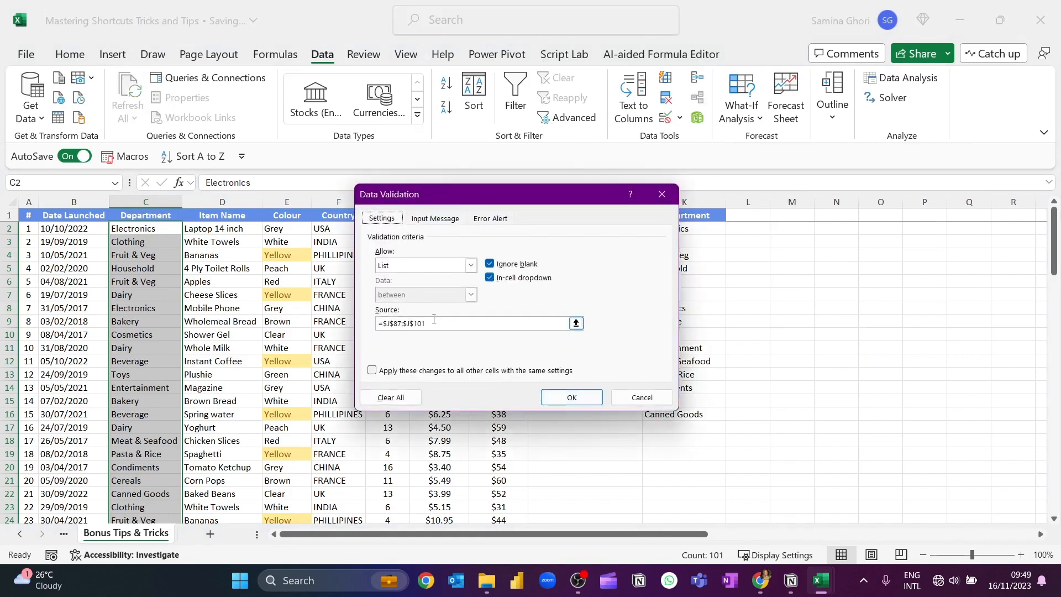
Set the Department list validation source to the department names in K2:K16 and apply it
drag(509, 201, 424, 214)
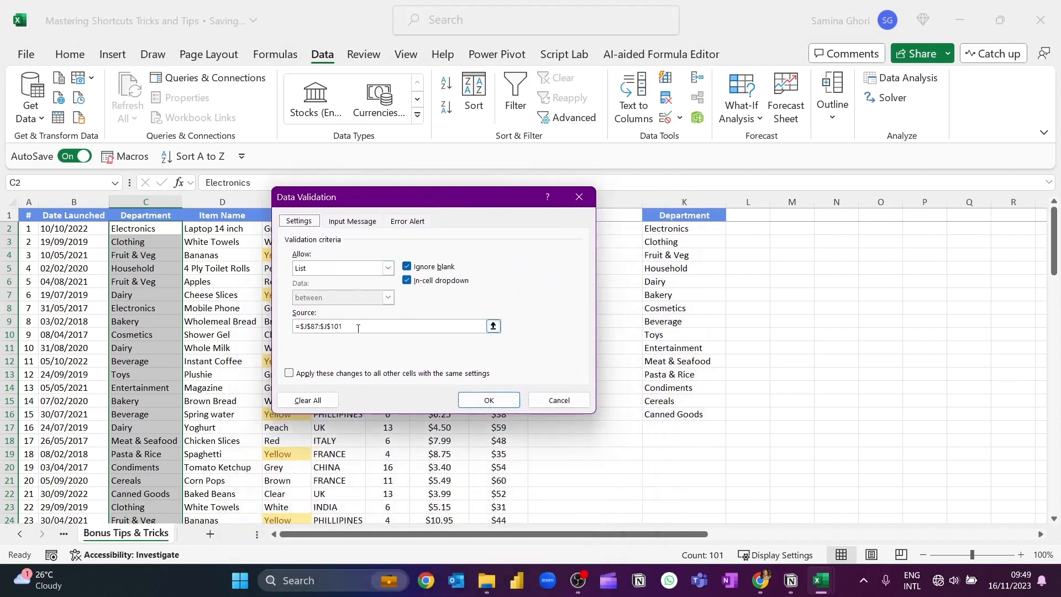
click(359, 328)
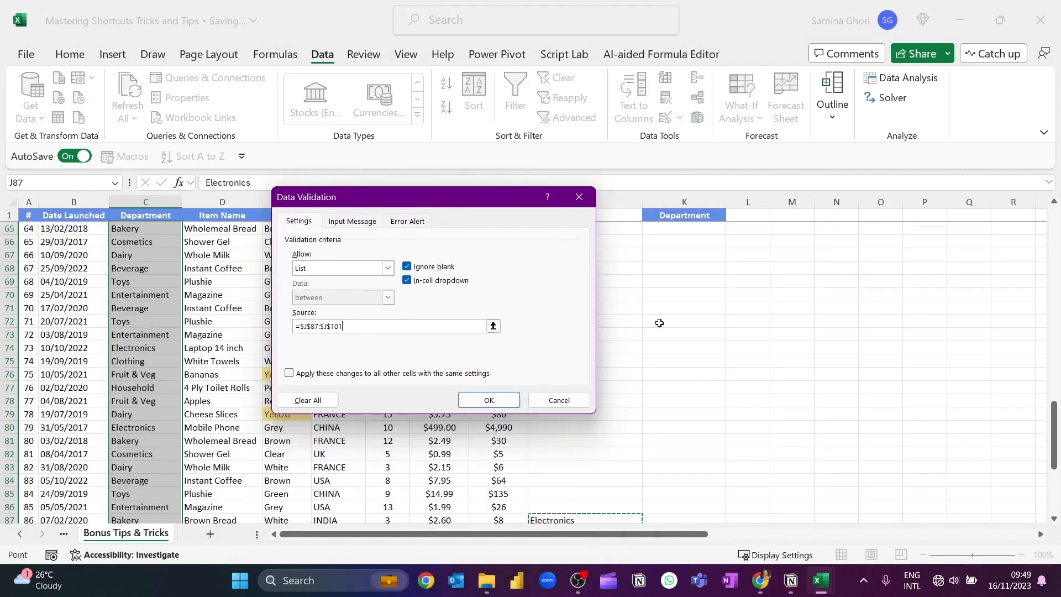
scroll(659, 323, up, 20)
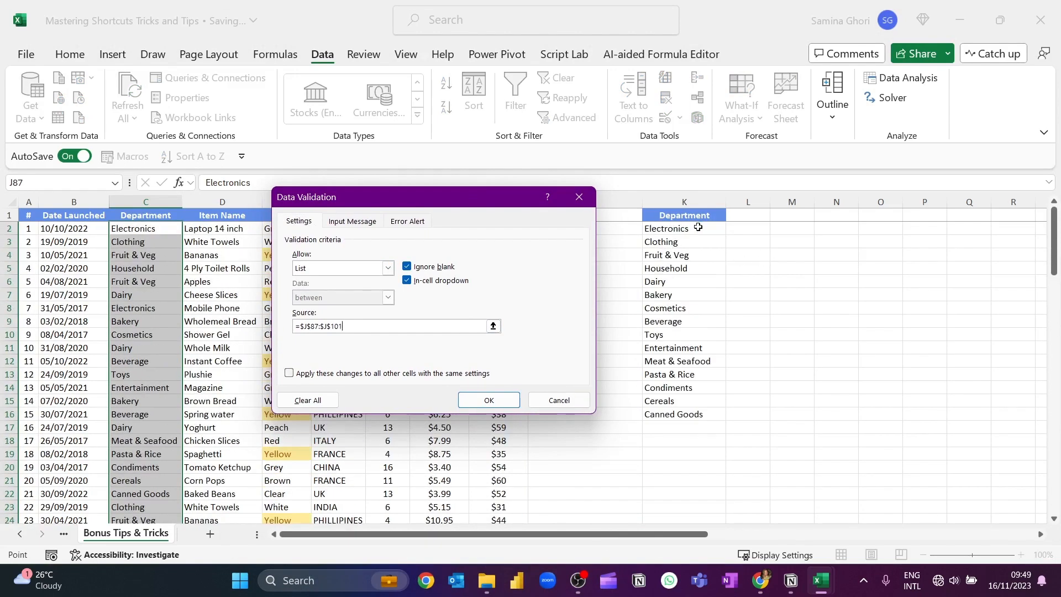
drag(698, 227, 691, 413)
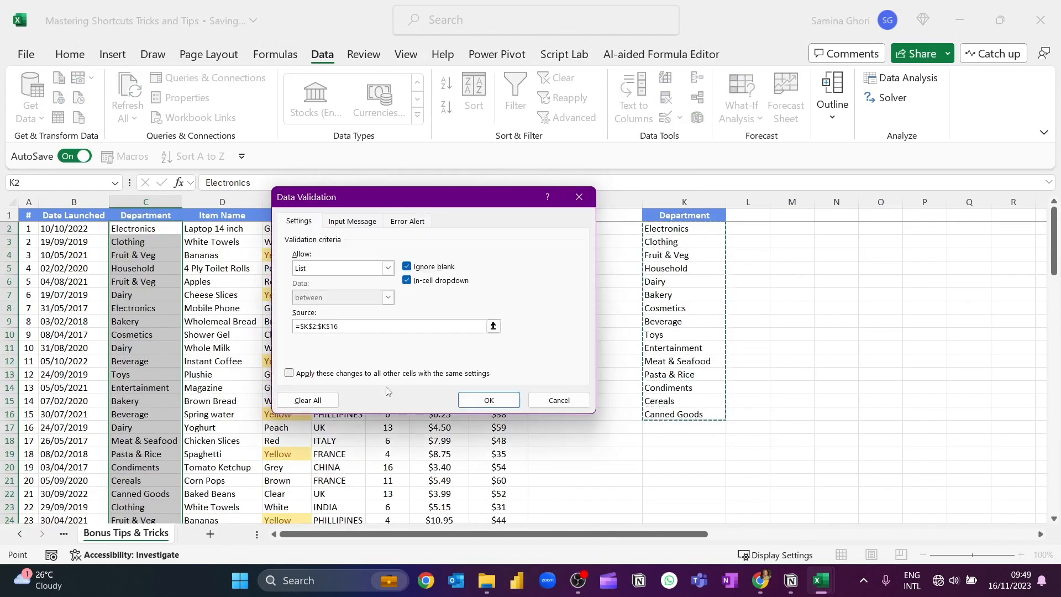
click(489, 400)
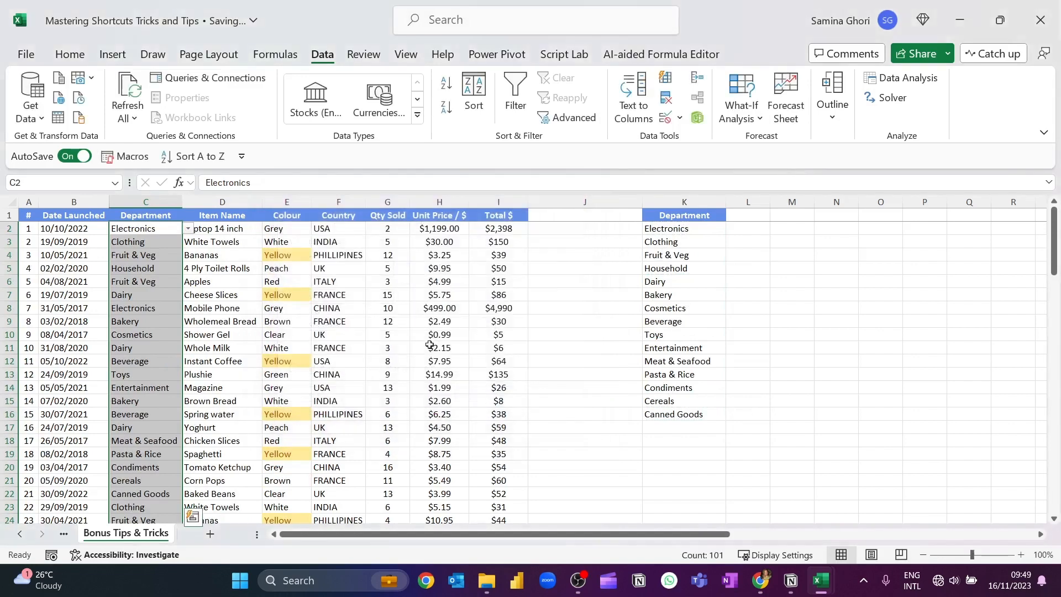
Choose Bakery as the department in cell C2 and Cosmetics in cell C4 from their drop-down lists
click(430, 346)
click(143, 231)
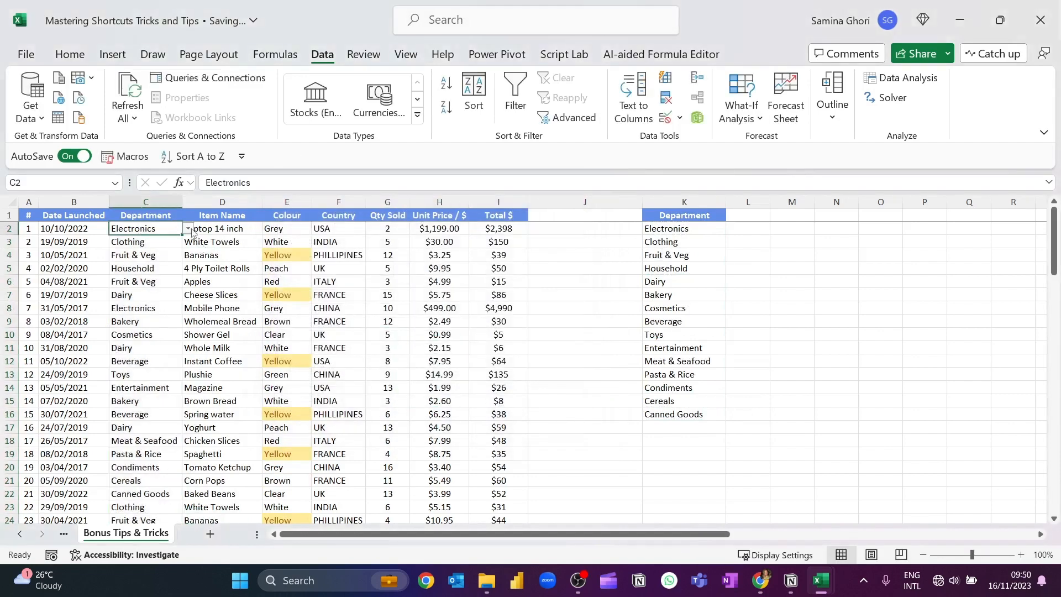
click(189, 229)
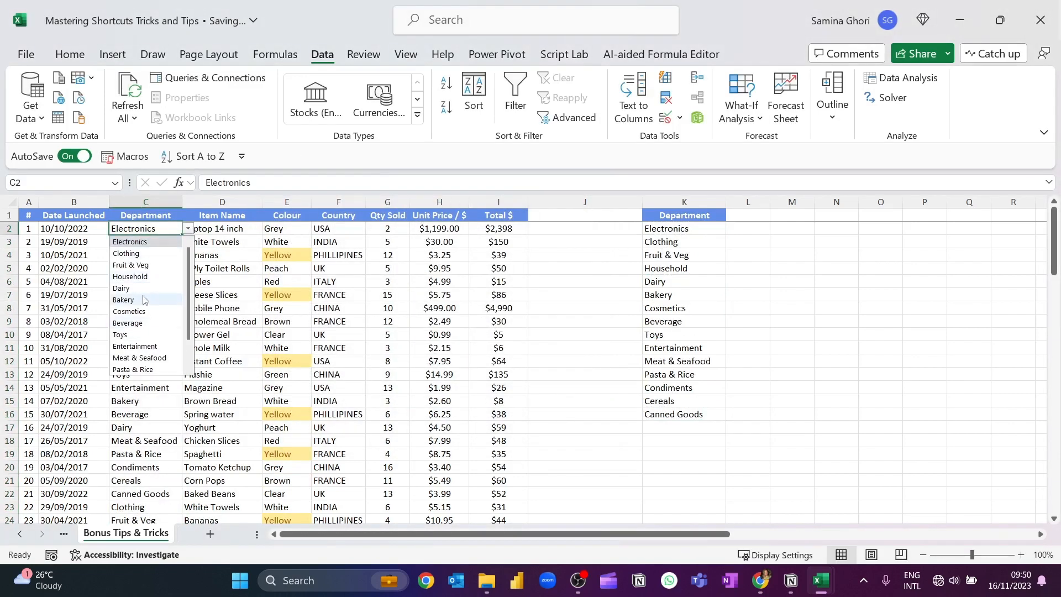
click(142, 299)
click(168, 254)
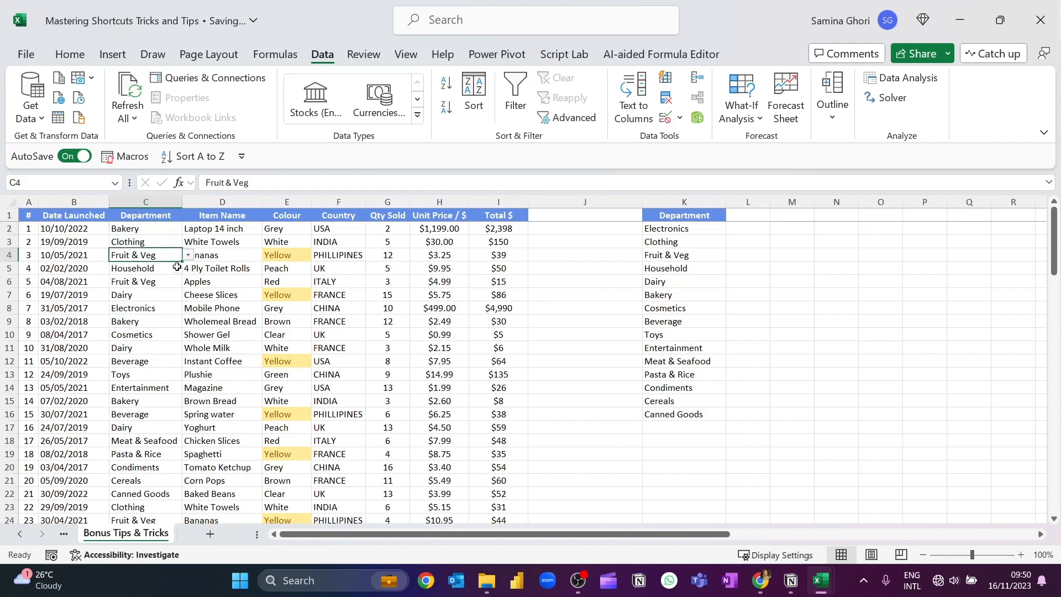
click(188, 251)
click(158, 258)
click(188, 255)
click(149, 345)
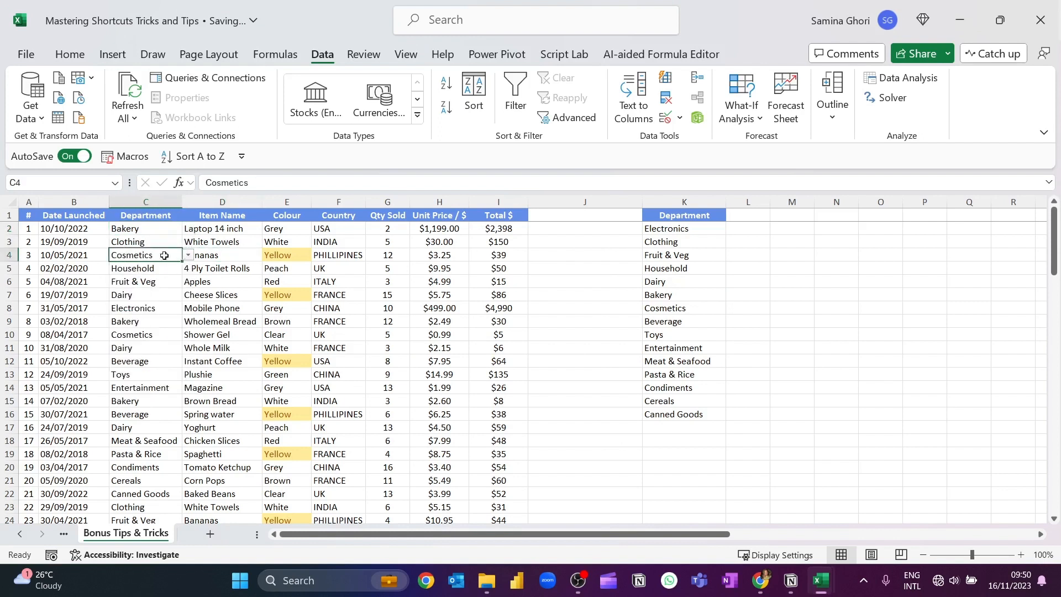
Try to enter the misspelt department "Bakkery" in cell C2 to test the validation, and cancel the entry
click(148, 229)
text(Bak)
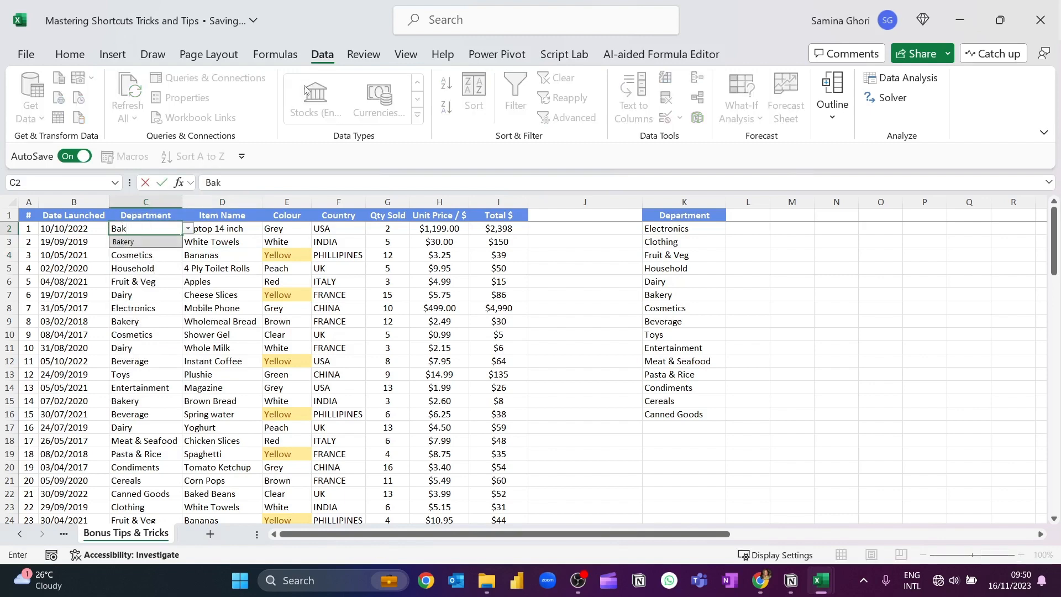
text(kery)
key(Return)
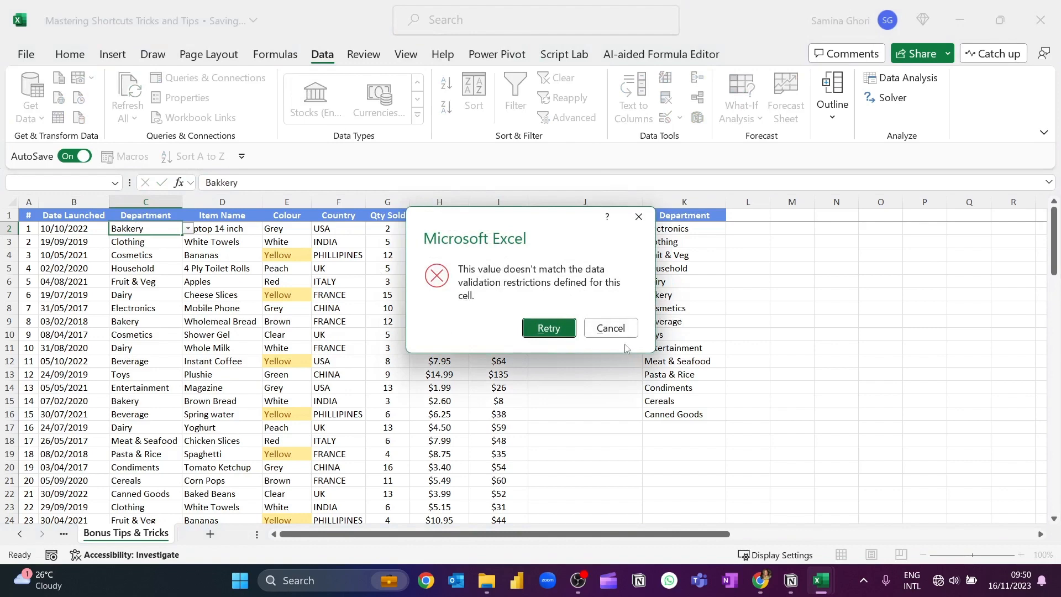
click(611, 328)
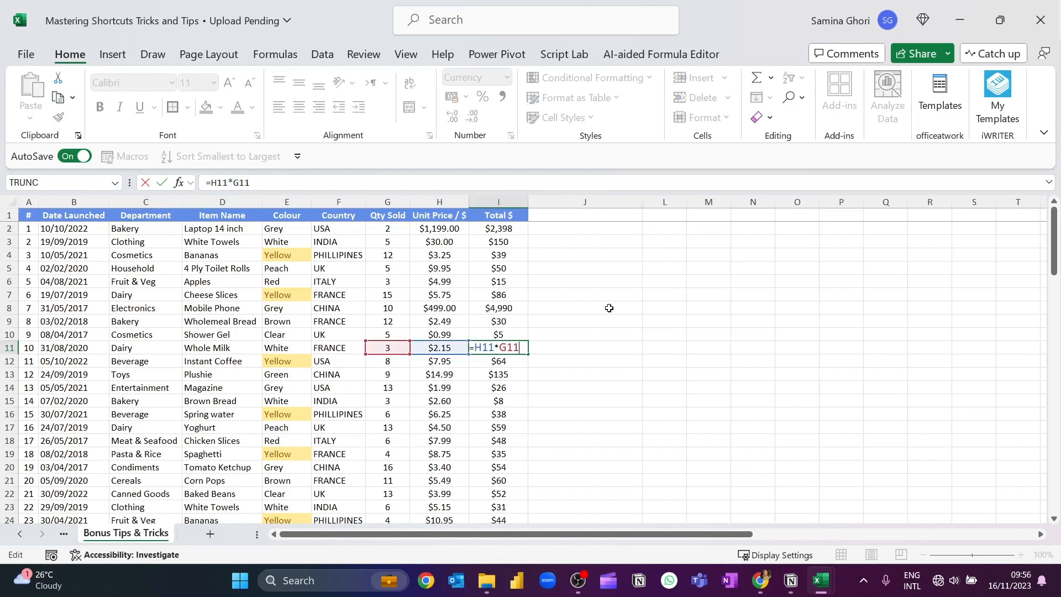
key(Escape)
Use Quick Analysis on the totals in I2:I17 to add a Running Total column beside them
drag(494, 228, 485, 426)
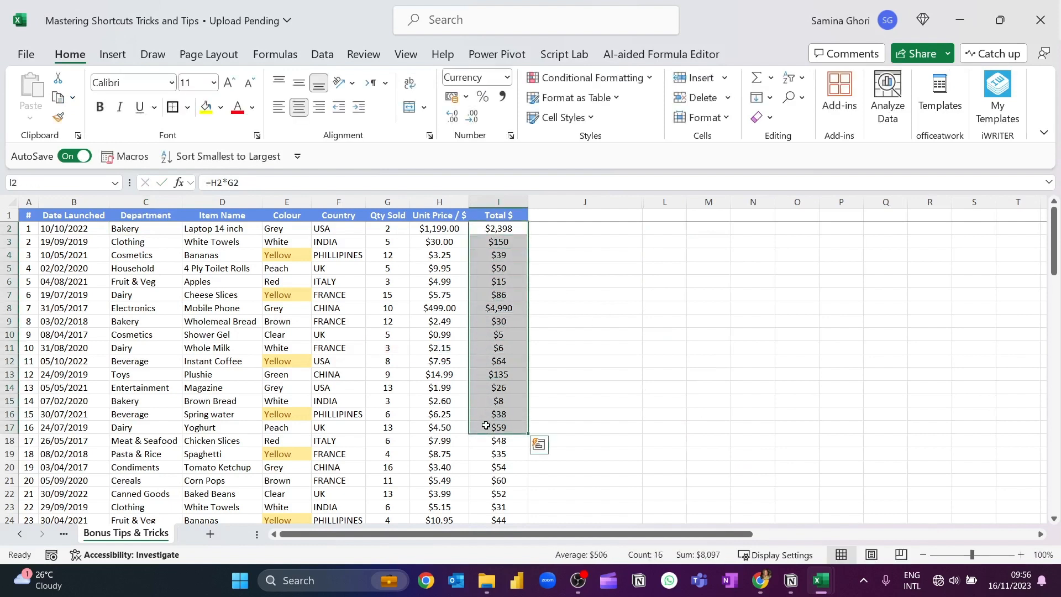
key(ctrl+q)
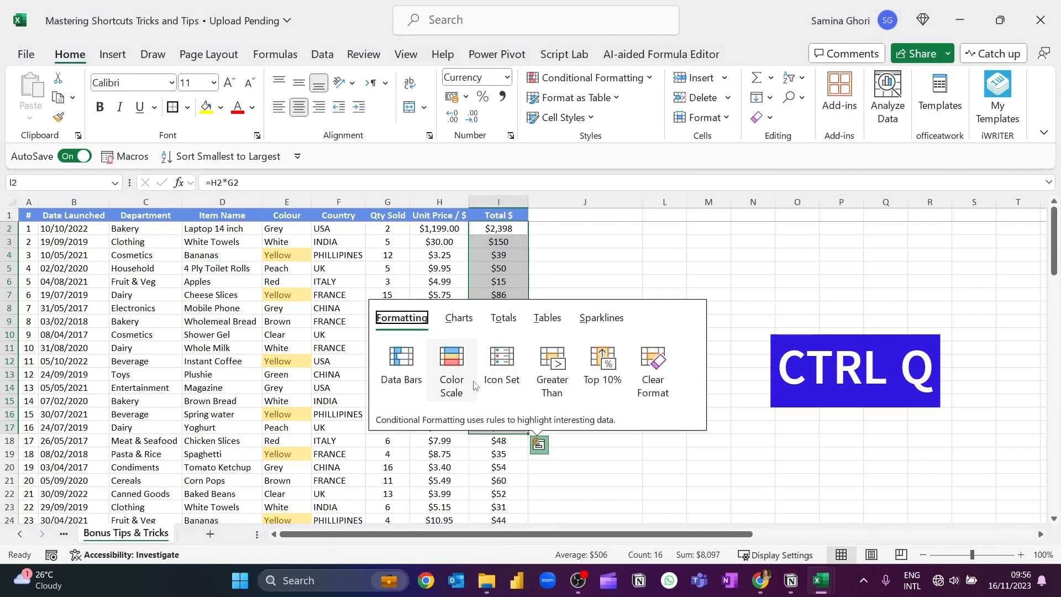
click(506, 319)
click(694, 372)
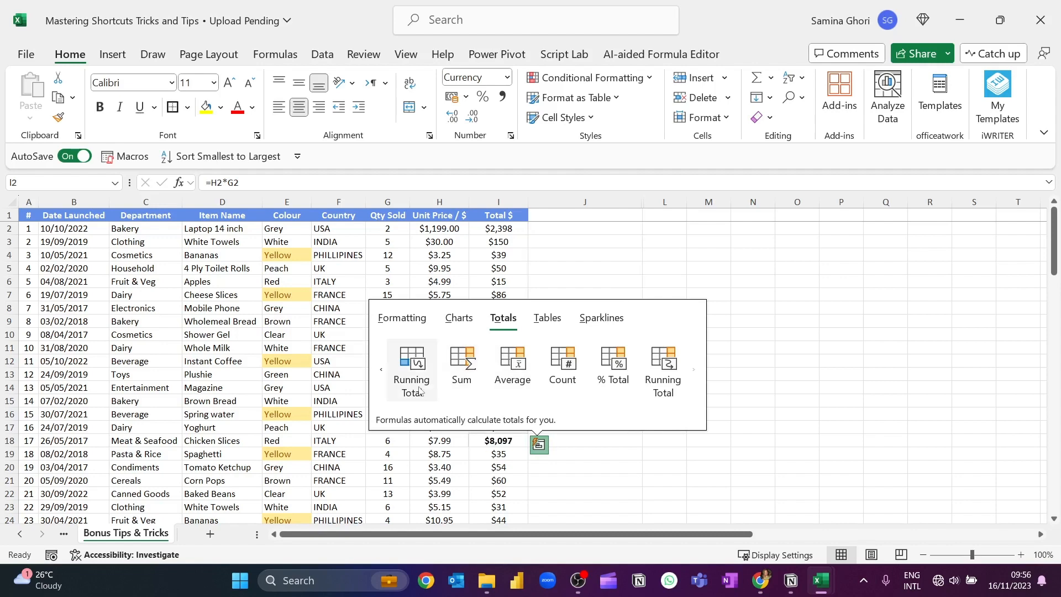
click(683, 377)
drag(603, 229, 614, 426)
click(595, 478)
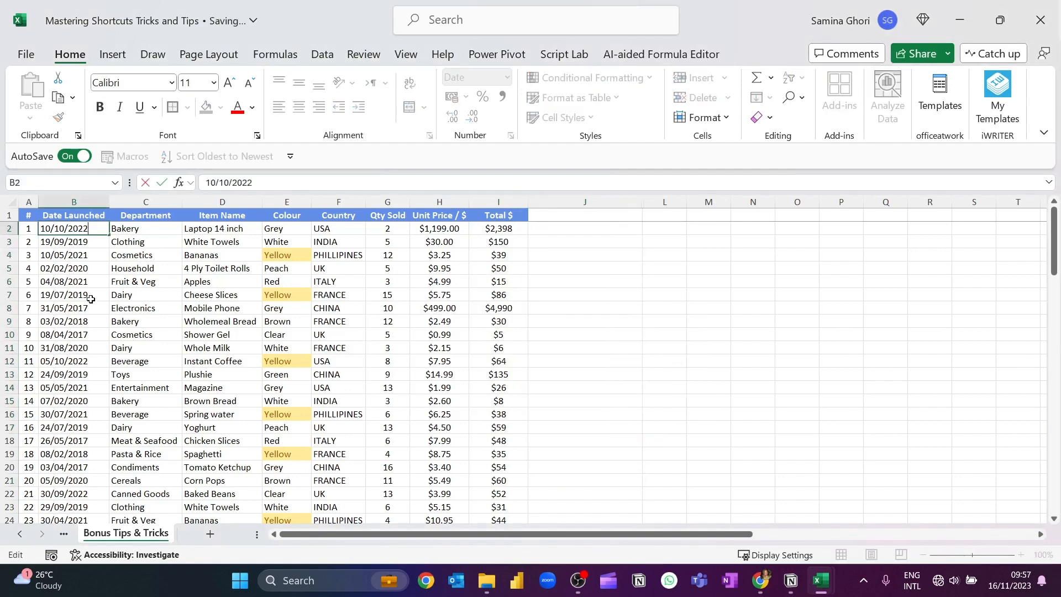
Open the cell format settings for the launch date in B2, browse the date locale options, and leave without changes
click(91, 298)
drag(80, 229, 81, 334)
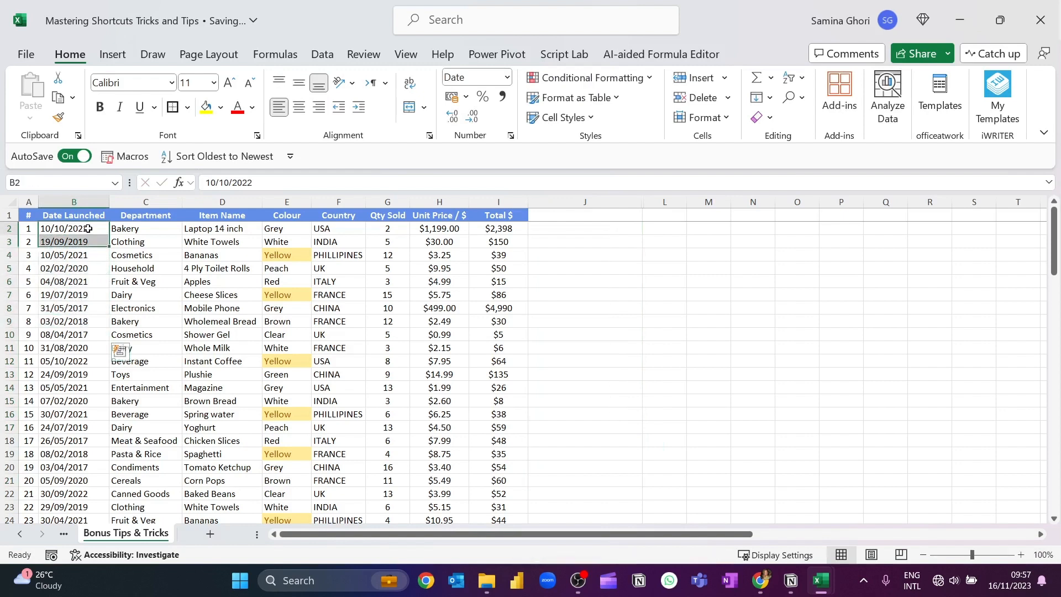
click(78, 229)
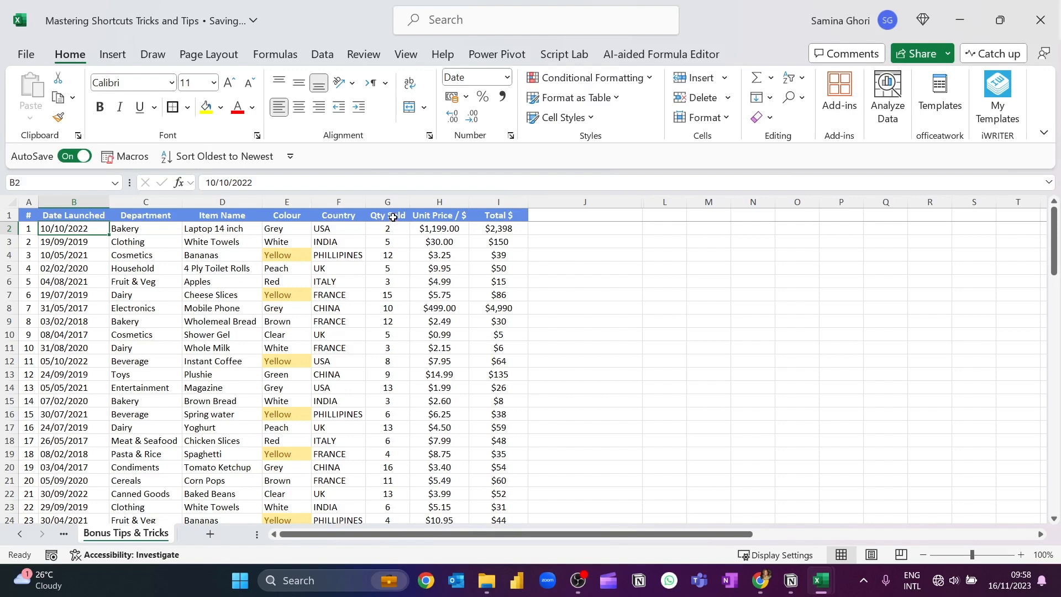
key(ctrl+1)
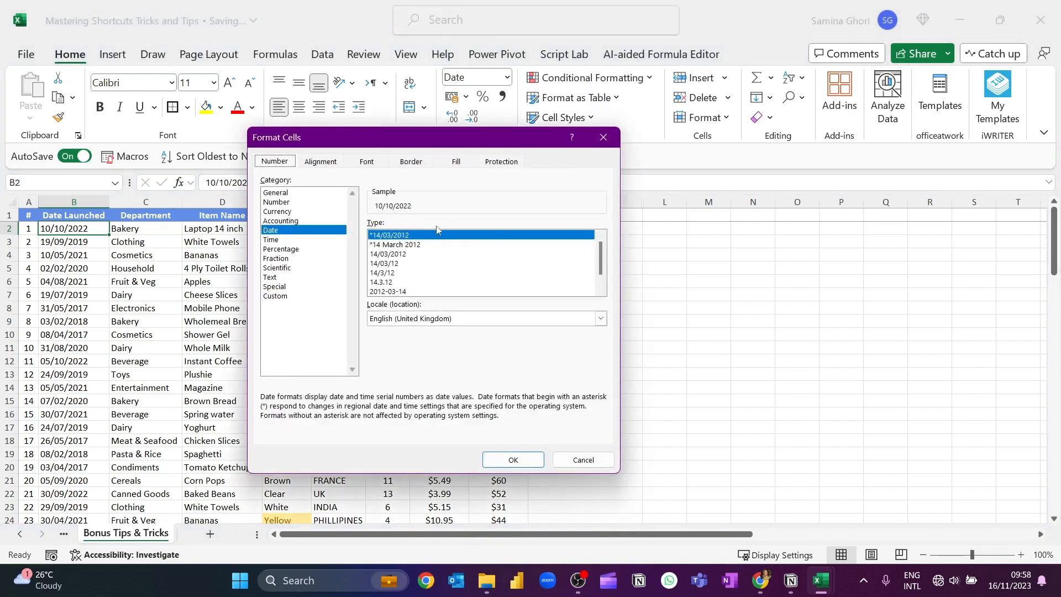
click(519, 318)
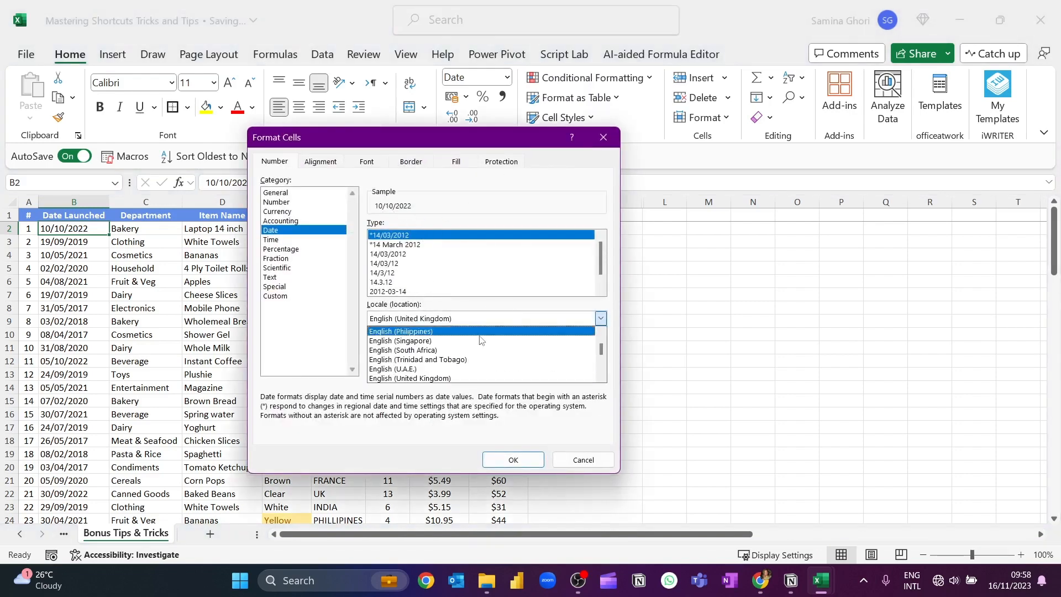
scroll(473, 339, up, 1)
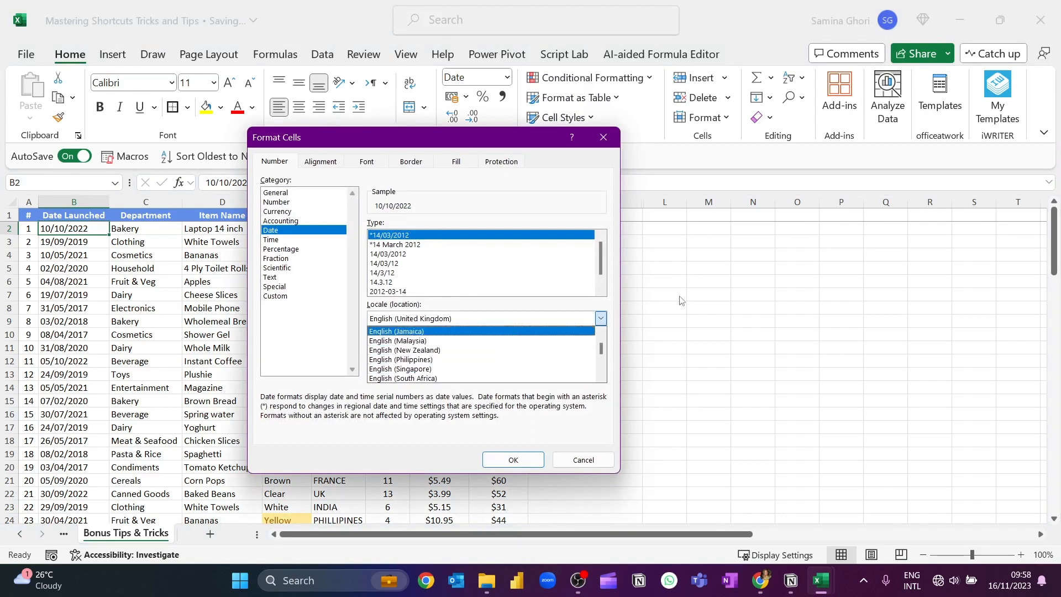
click(579, 458)
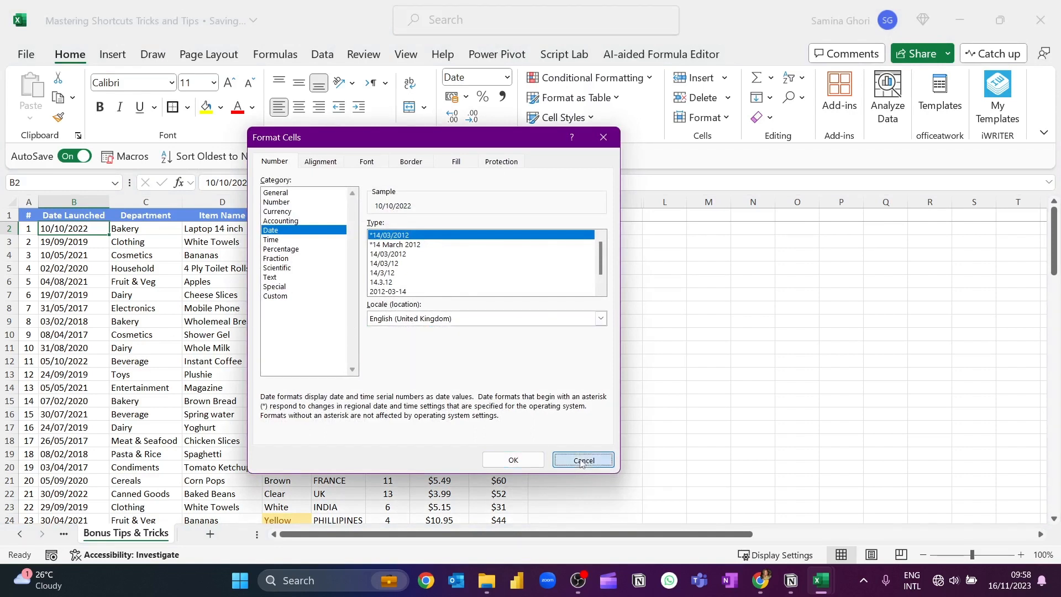
click(578, 459)
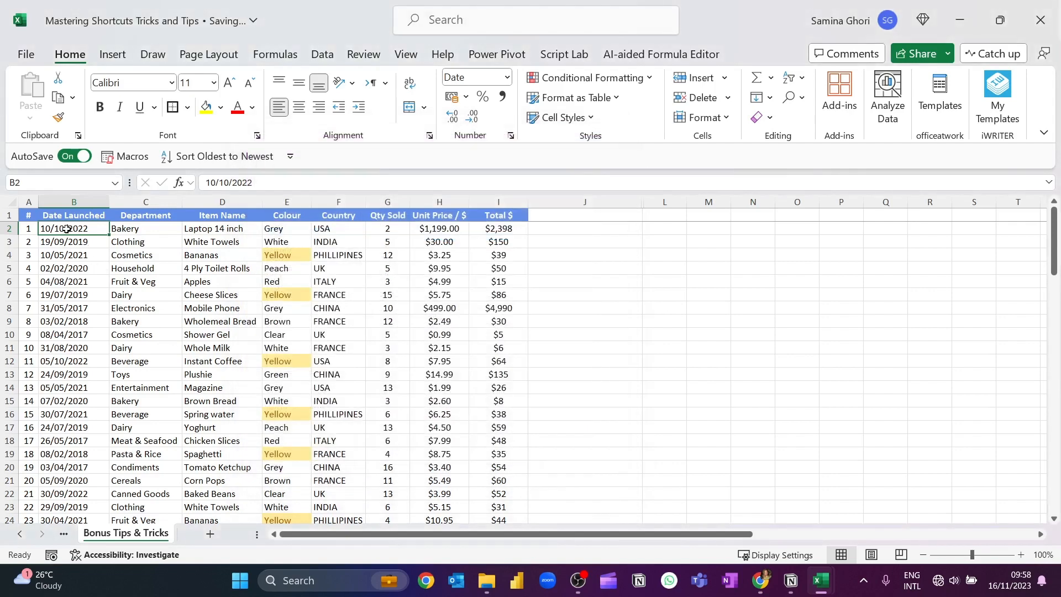
drag(66, 229, 73, 364)
key(F2)
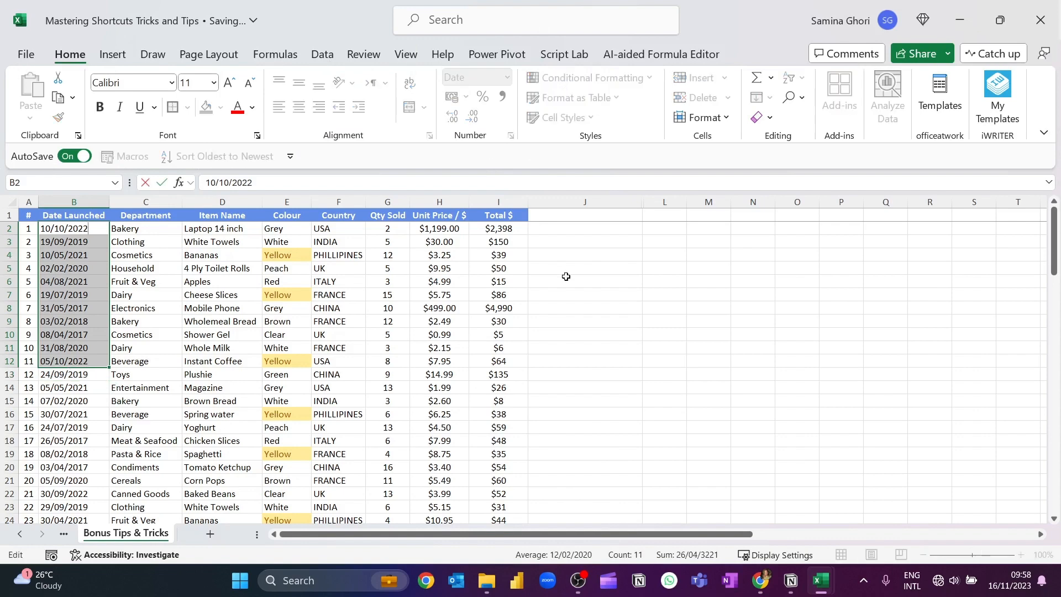
key(alt)
key(a)
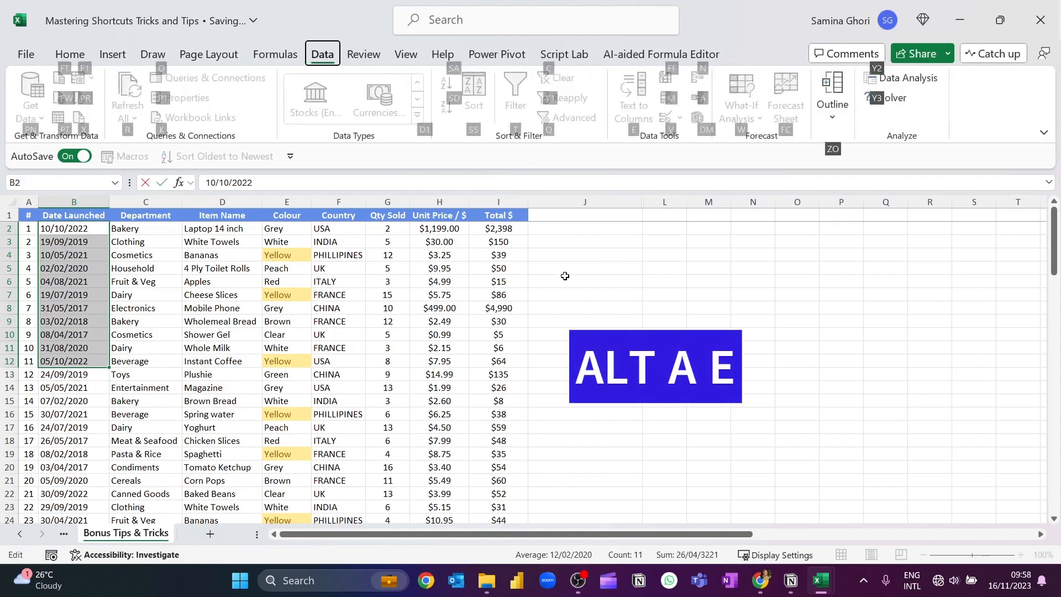
key(Escape)
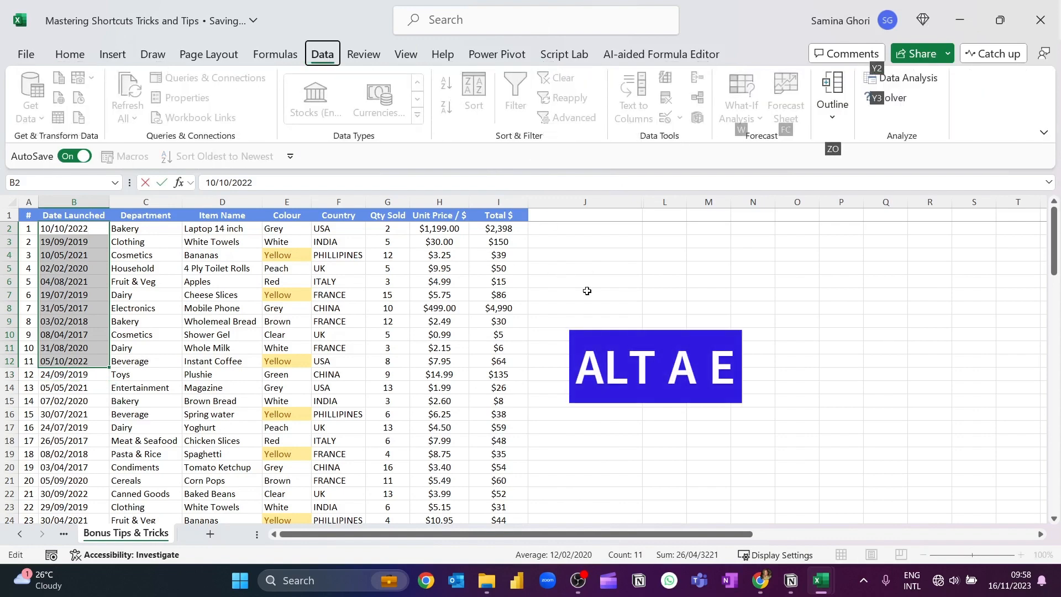
click(588, 291)
Convert the Date Launched column with Text to Columns as Tab-delimited data, setting its column data format to Date MDY
click(98, 200)
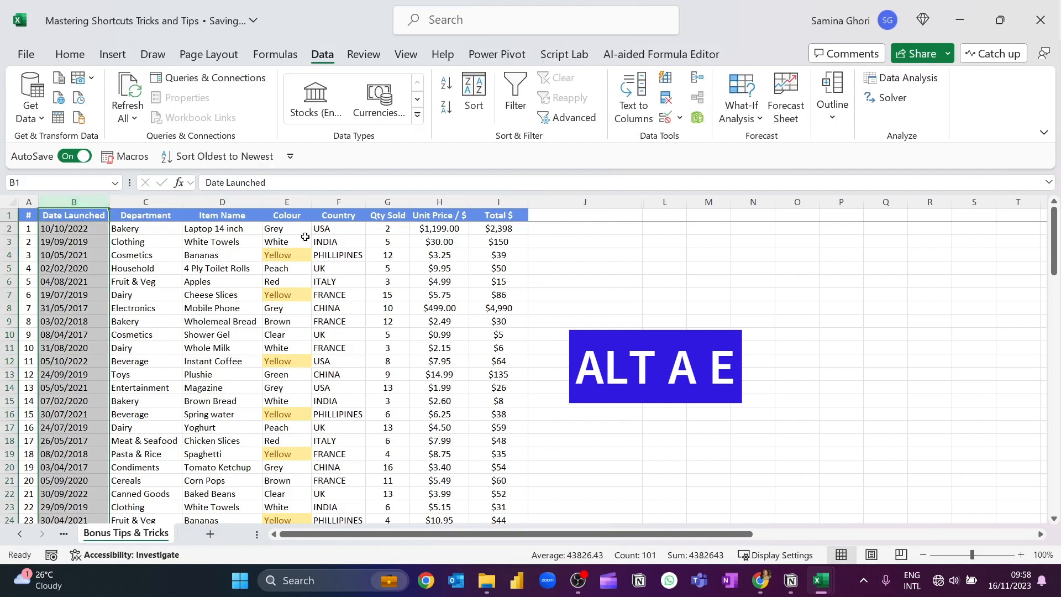
key(alt)
key(a)
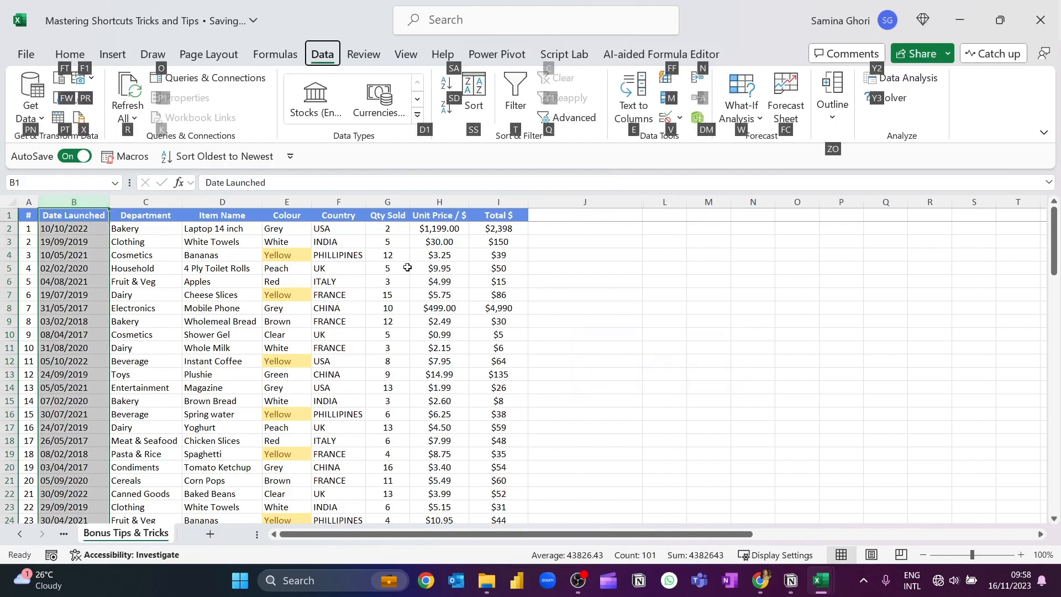
key(e)
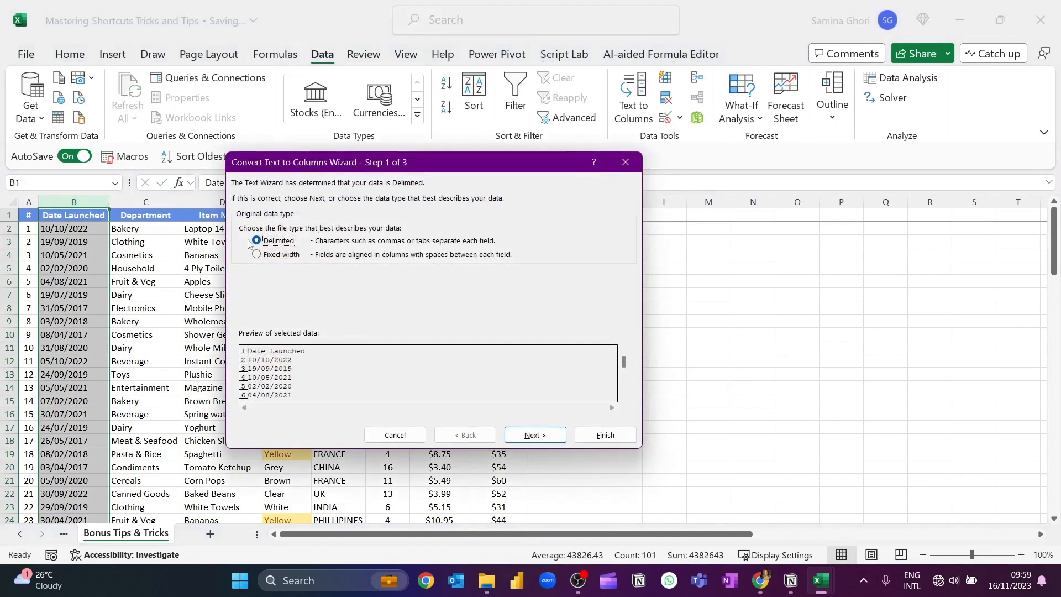
click(555, 439)
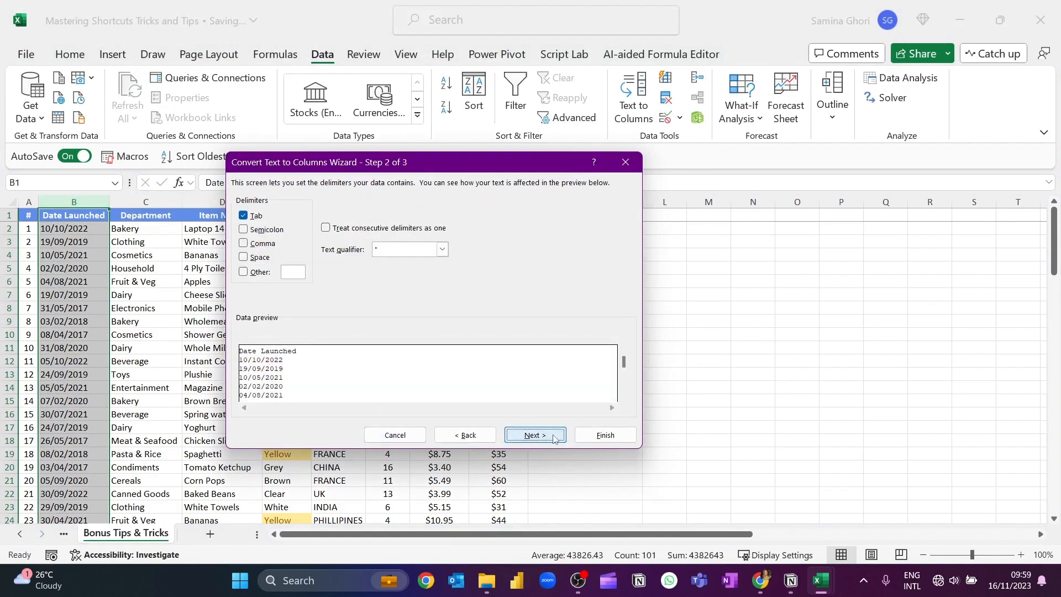
click(555, 437)
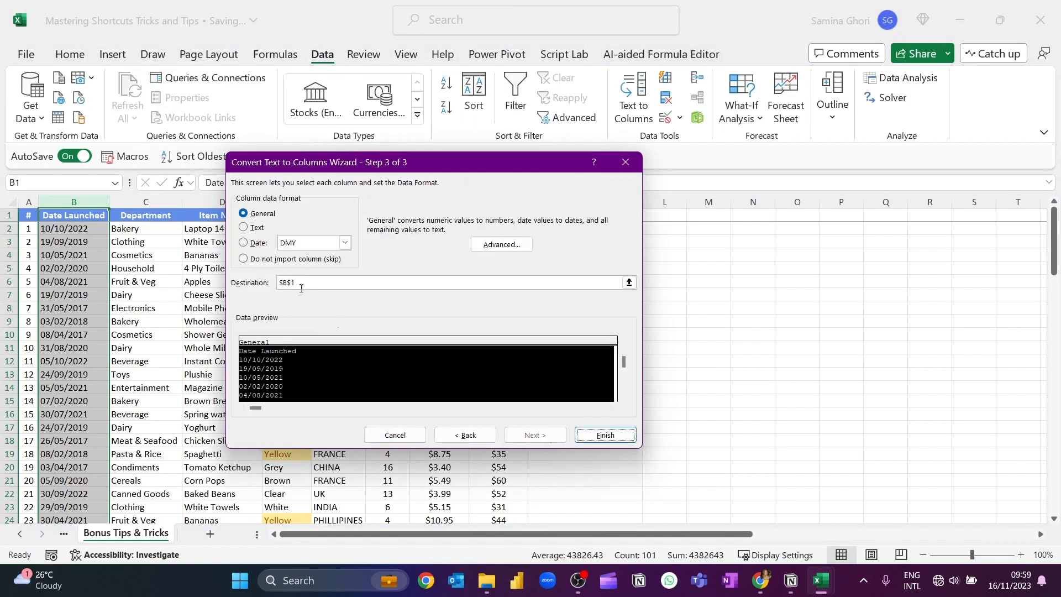
click(251, 244)
click(345, 243)
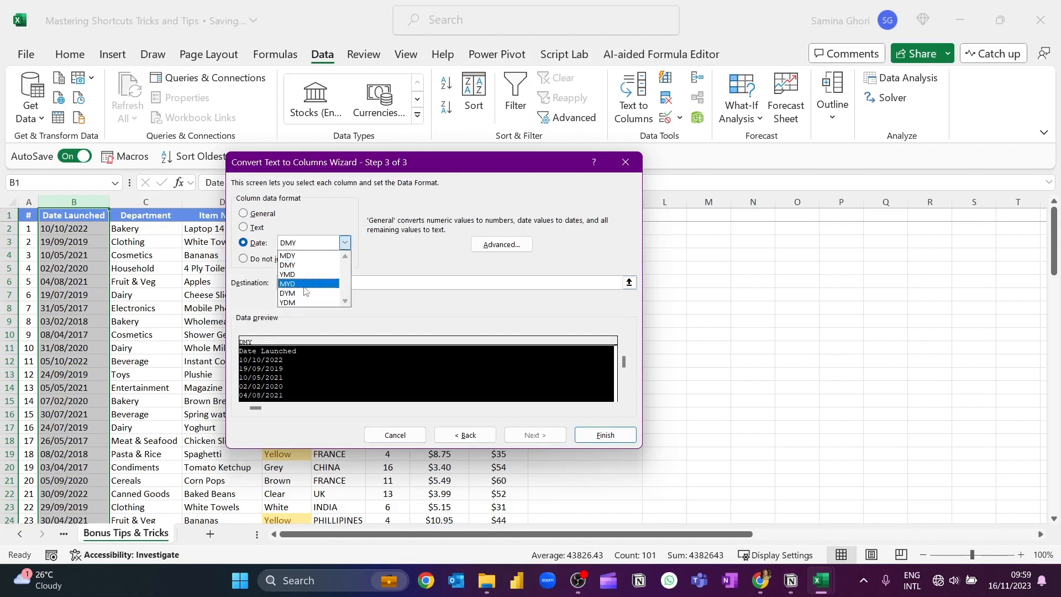
click(294, 257)
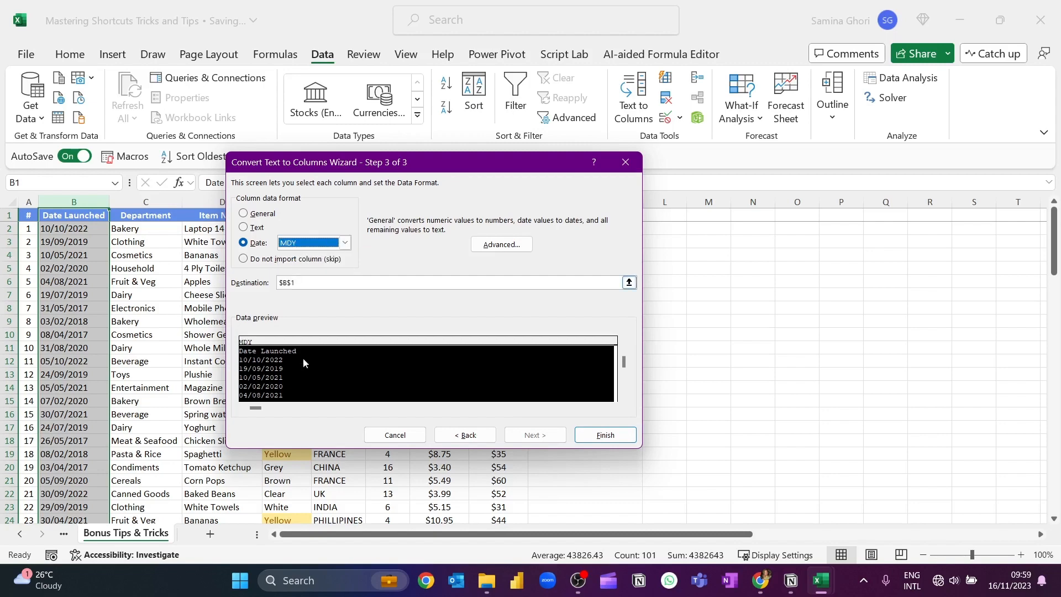
click(606, 435)
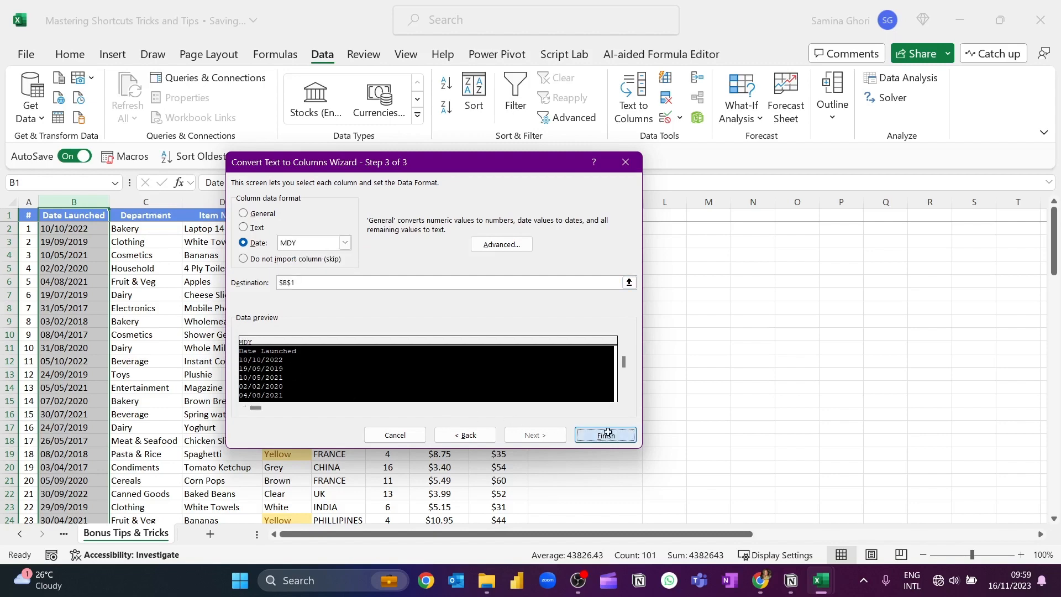
Spot-check the converted dates in the Date Launched column, including cells B4, B6, B12 and B16
click(74, 255)
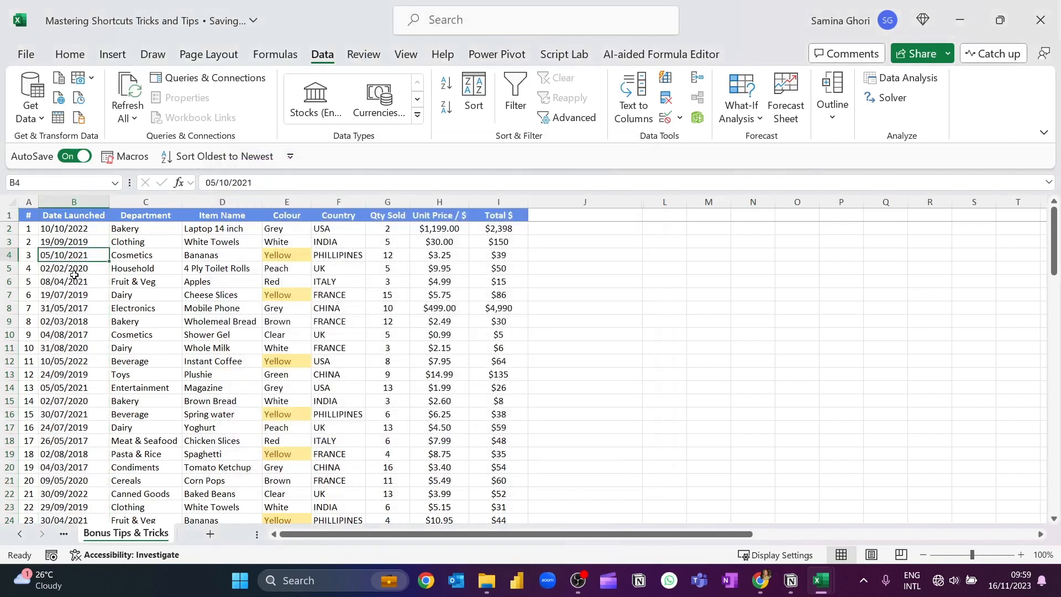
click(74, 281)
click(77, 360)
click(84, 412)
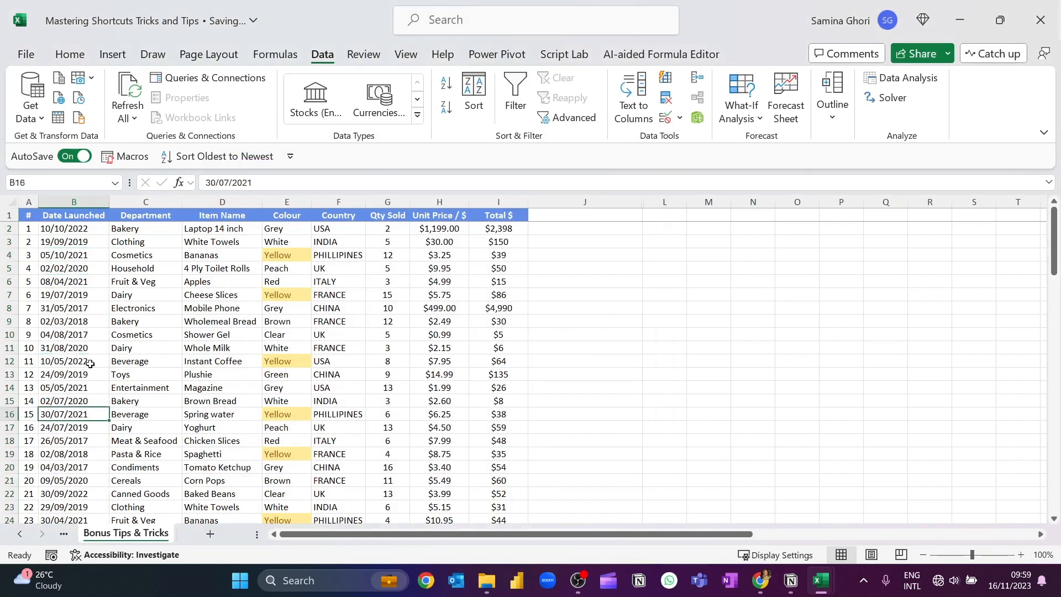
click(575, 307)
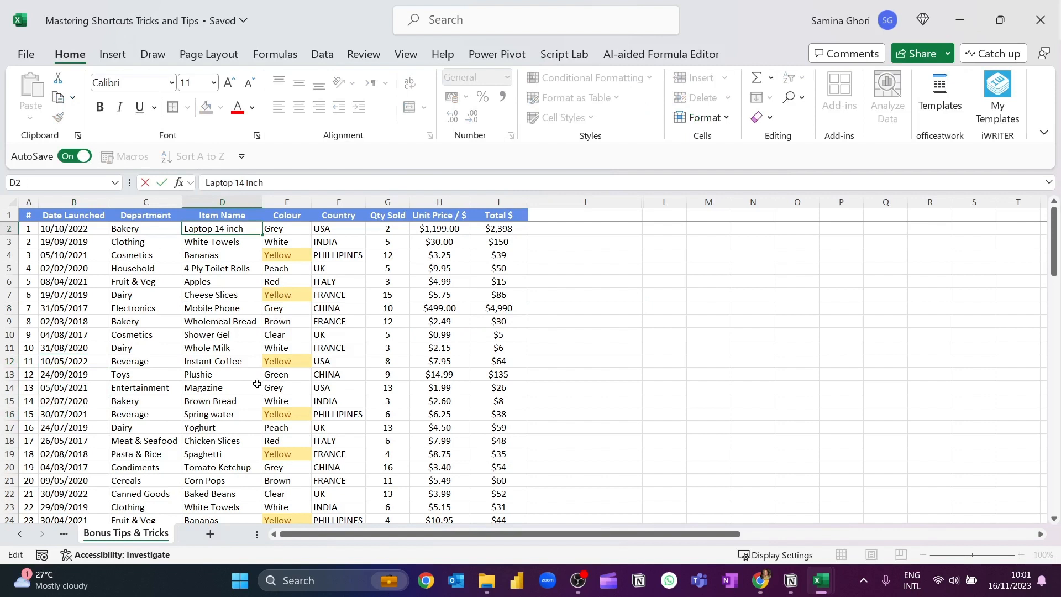
Run Analyze Data on the product sales data from cell D5 in the Item Name column
click(258, 267)
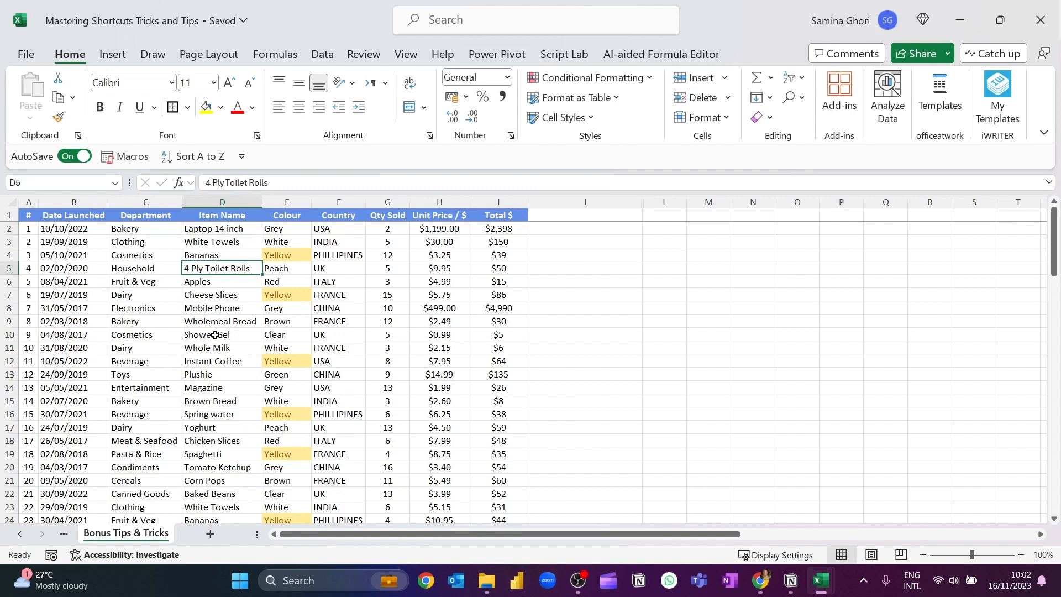
key(alt)
key(h)
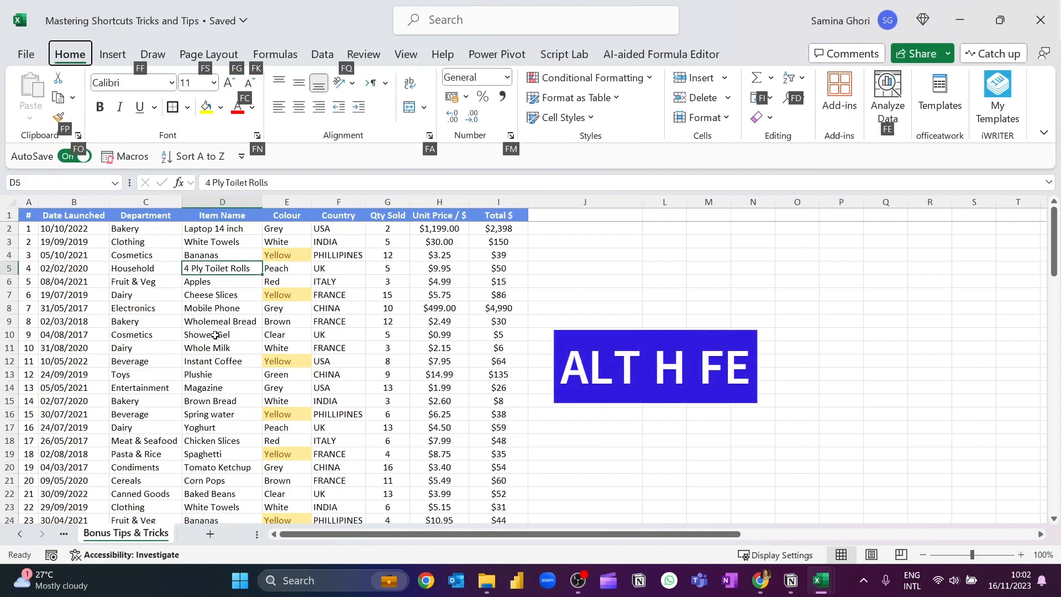
key(f)
key(e)
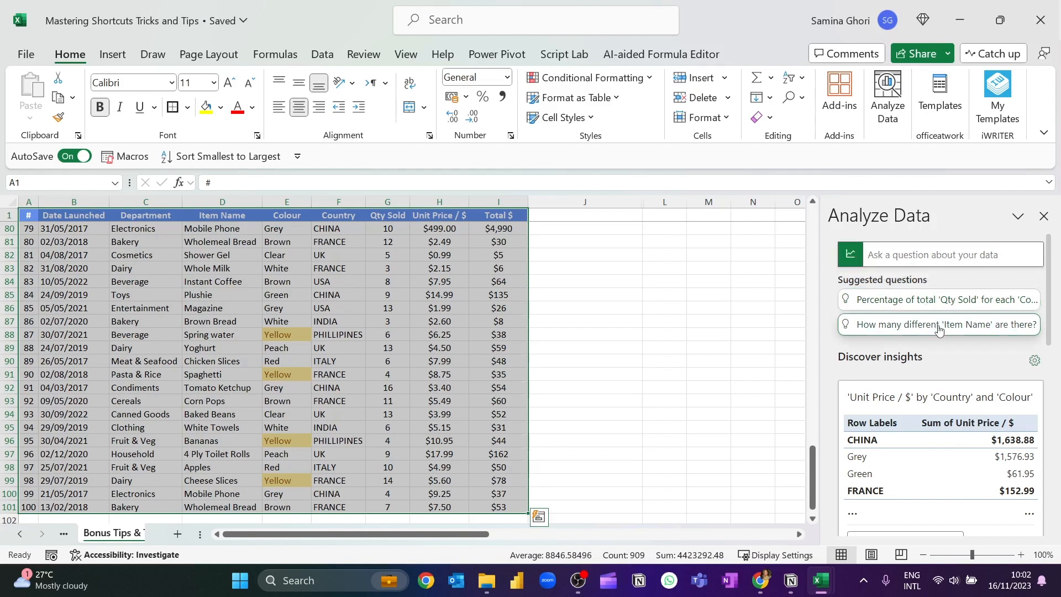
Review the suggested questions and the discovered PivotTable and PivotChart insights about unit price in Analyze Data
scroll(939, 327, down, 3)
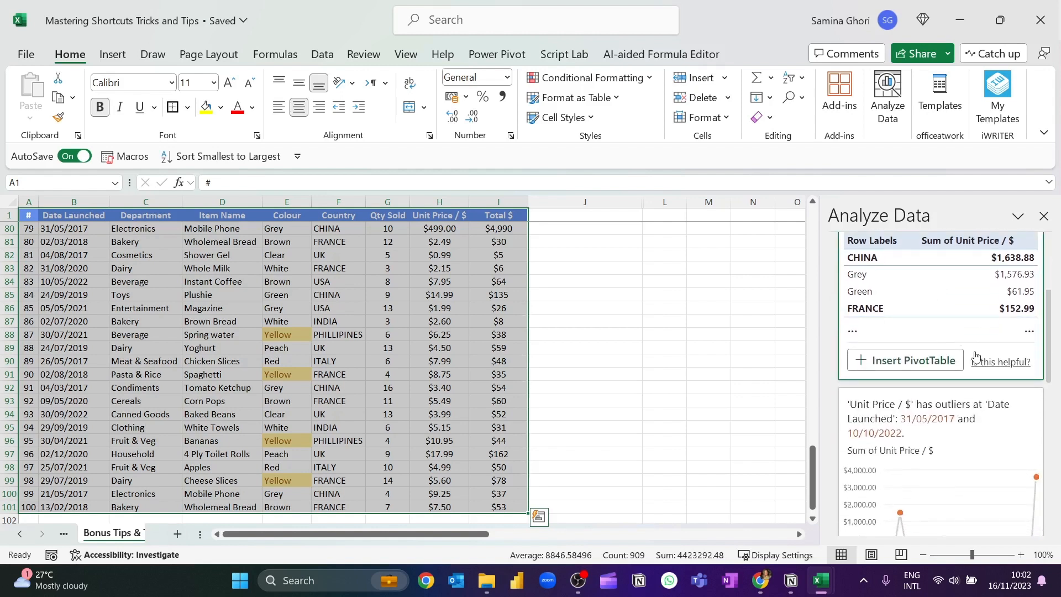
scroll(975, 356, up, 3)
scroll(854, 375, down, 1)
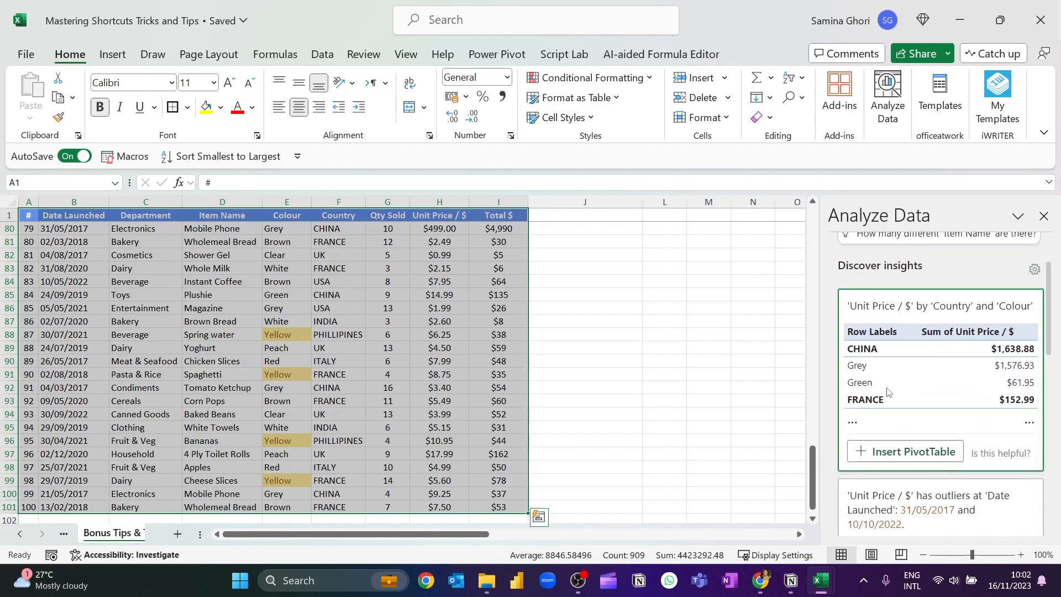
scroll(888, 391, down, 2)
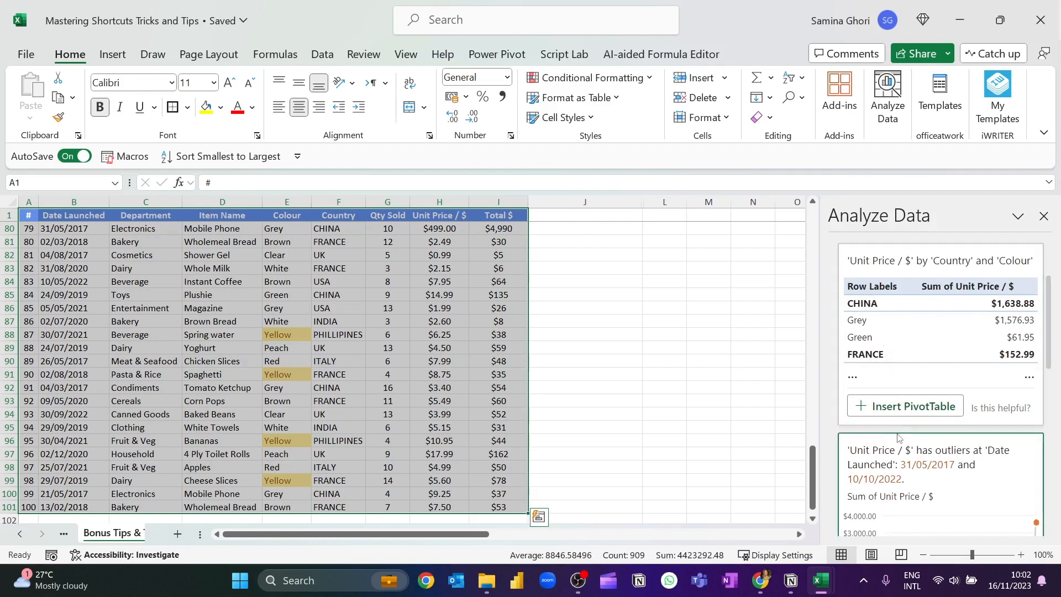
scroll(917, 413, down, 5)
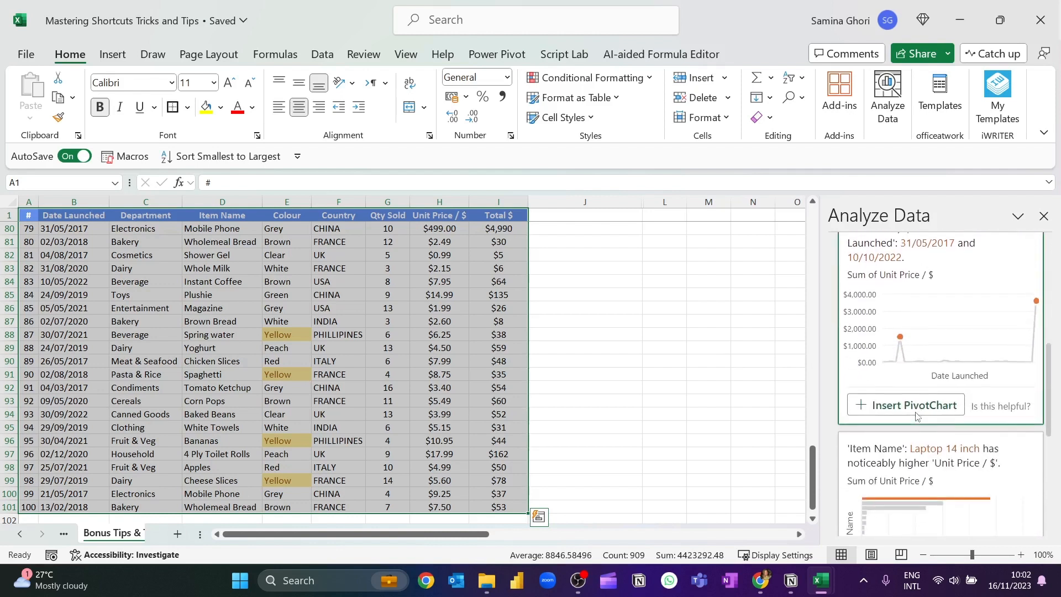
scroll(935, 411, down, 3)
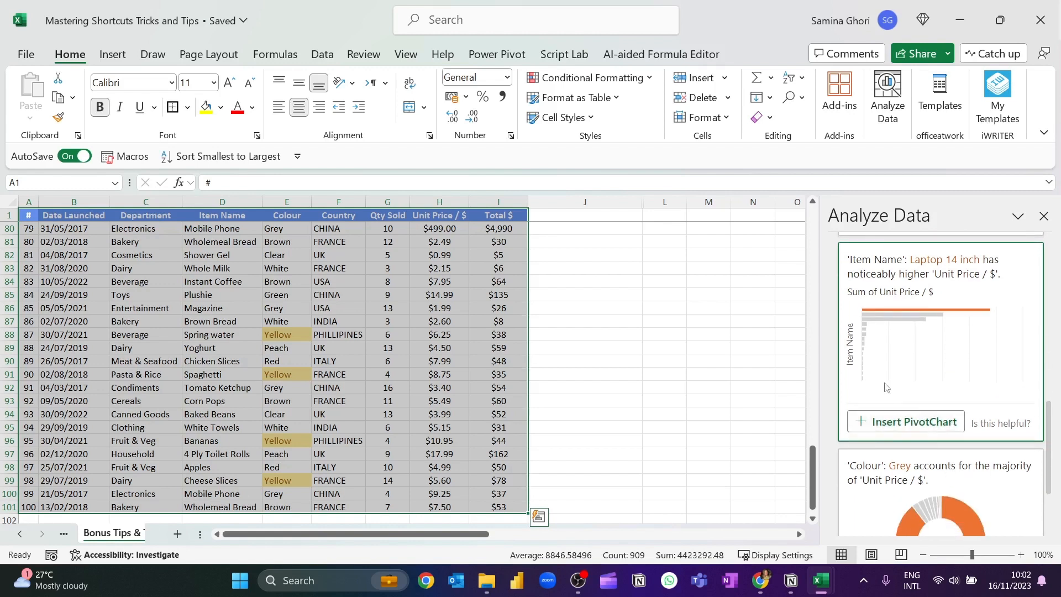
scroll(926, 412, down, 2)
scroll(926, 413, down, 1)
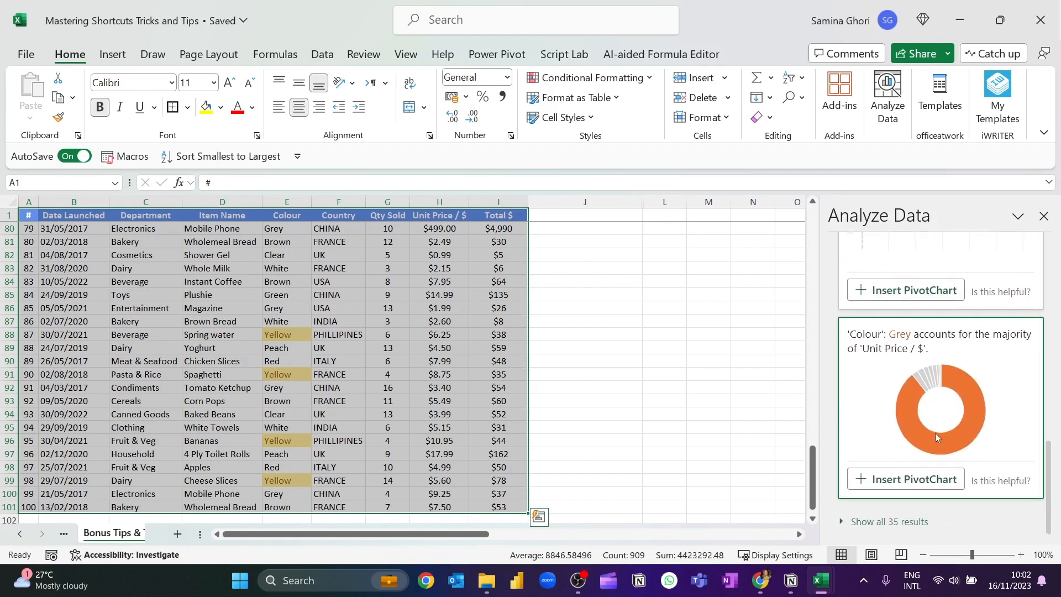